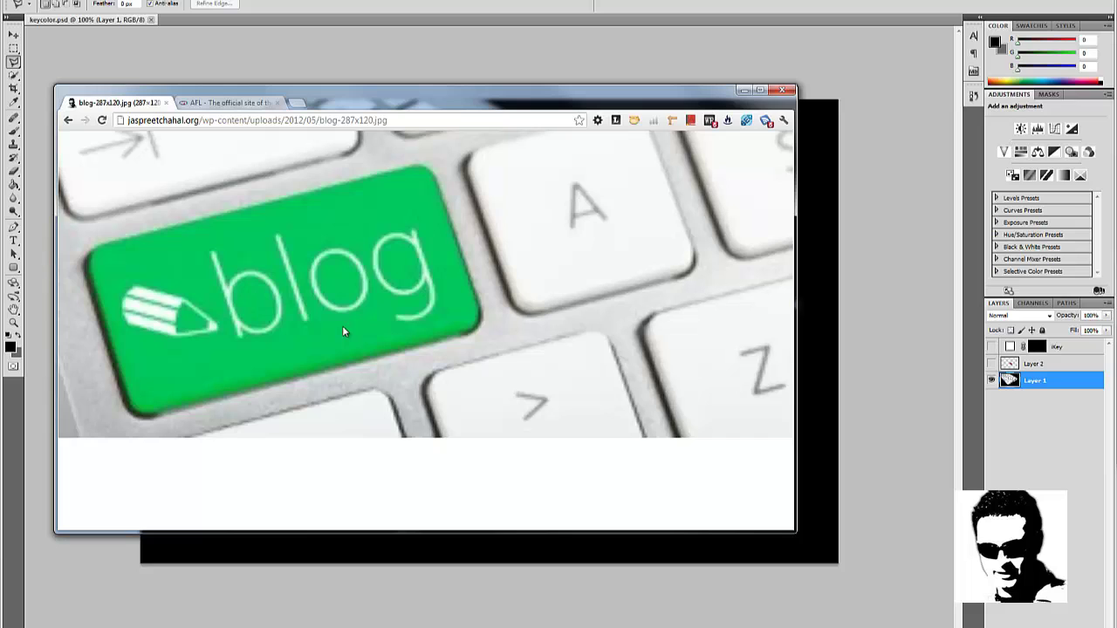
Minimize the browser to bring back the keyboard photo and choose the Move tool
left_click(741, 89)
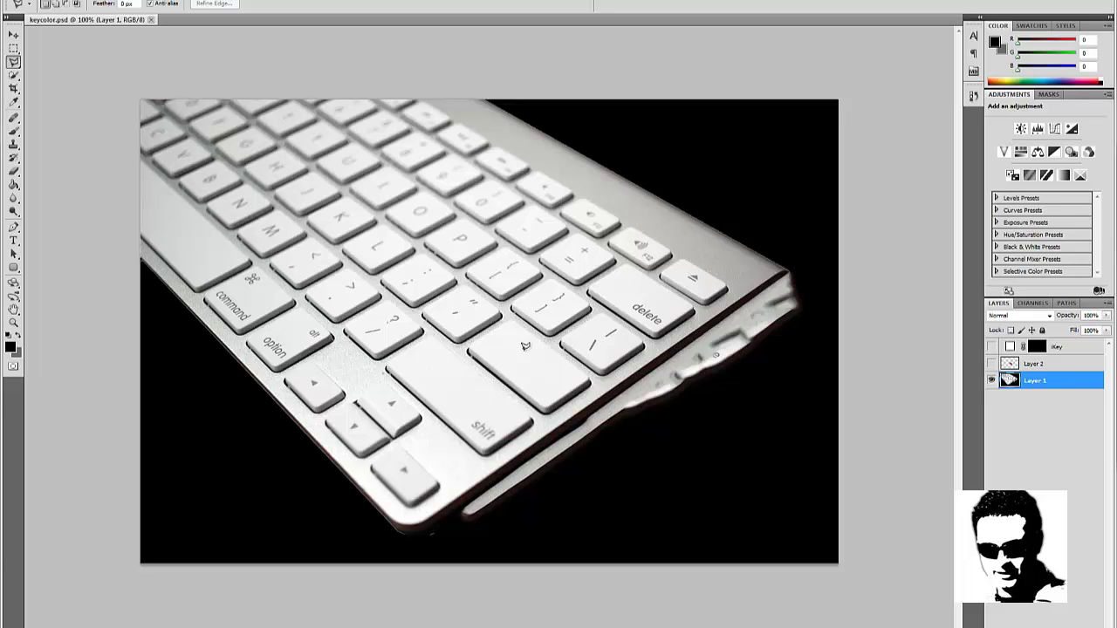
left_click(13, 35)
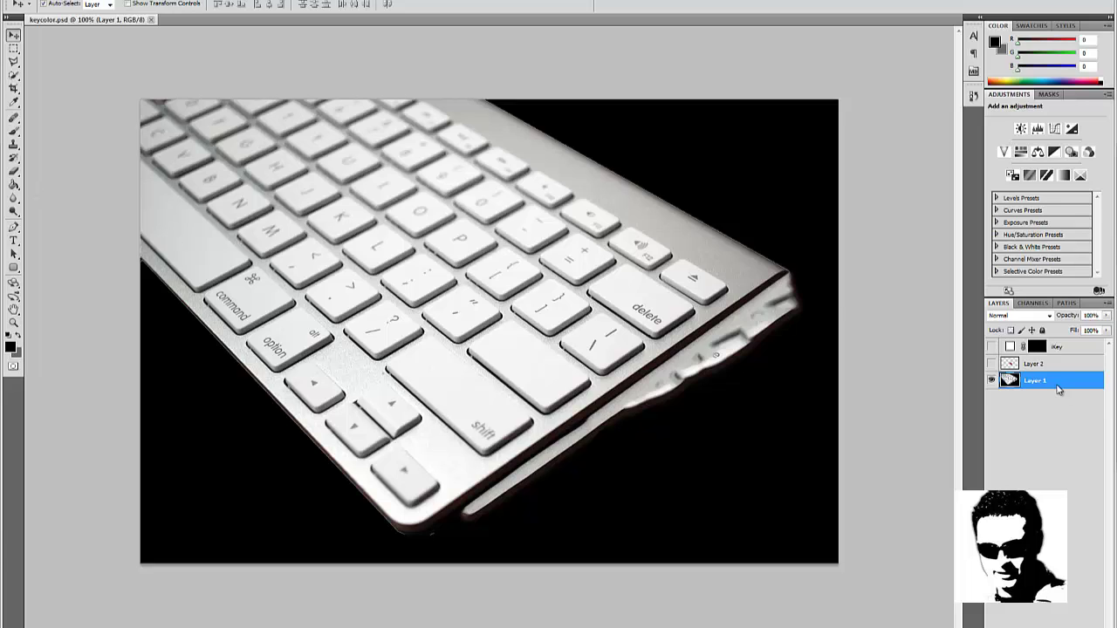
Choose the Pen tool and zoom in on the shift key to about 380%
left_click(13, 225)
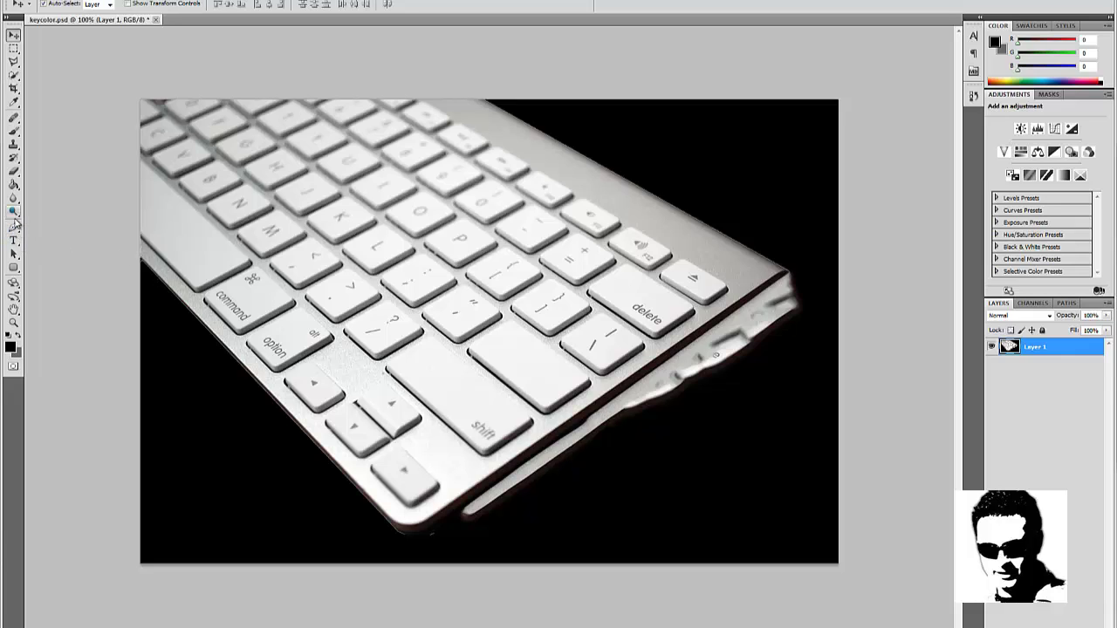
left_click(13, 226)
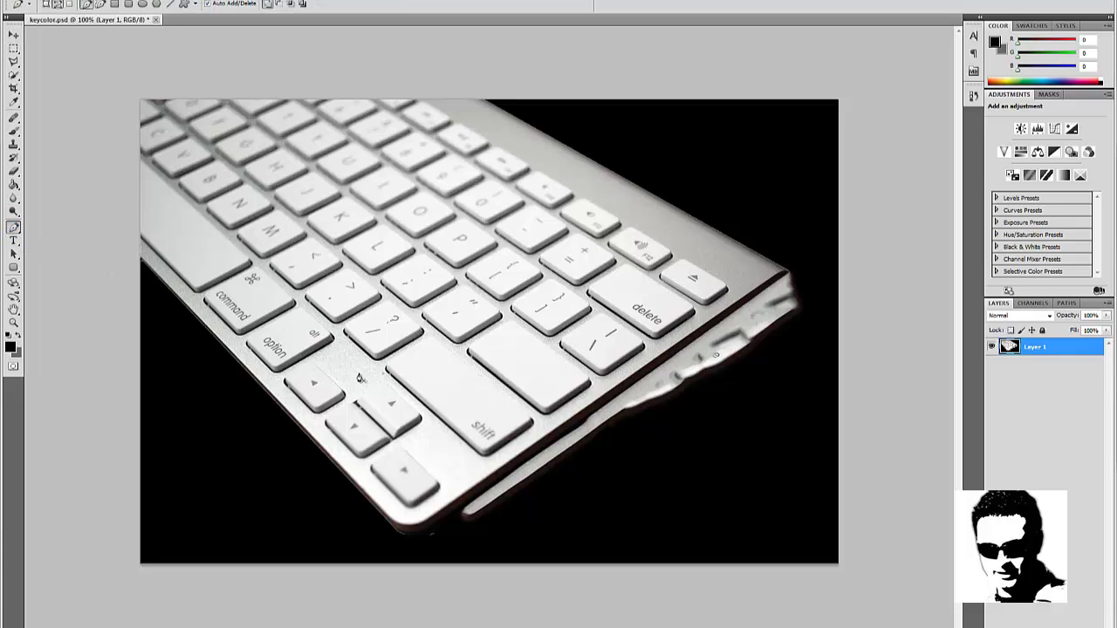
scroll(450, 436, "up", 1)
scroll(450, 436, "up", 4)
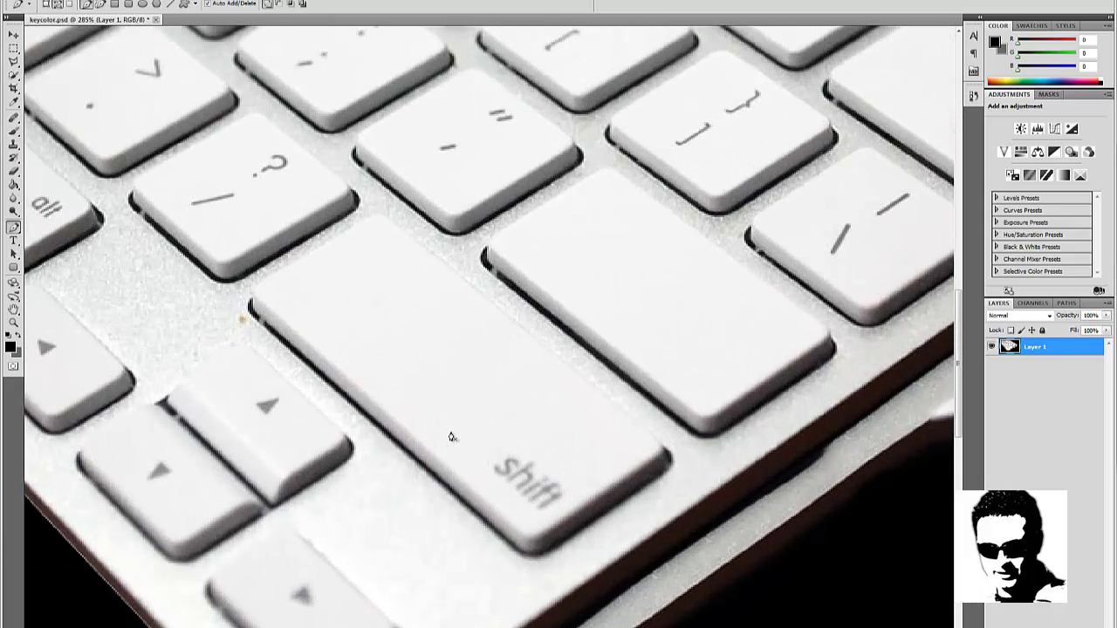
scroll(452, 436, "up", 1)
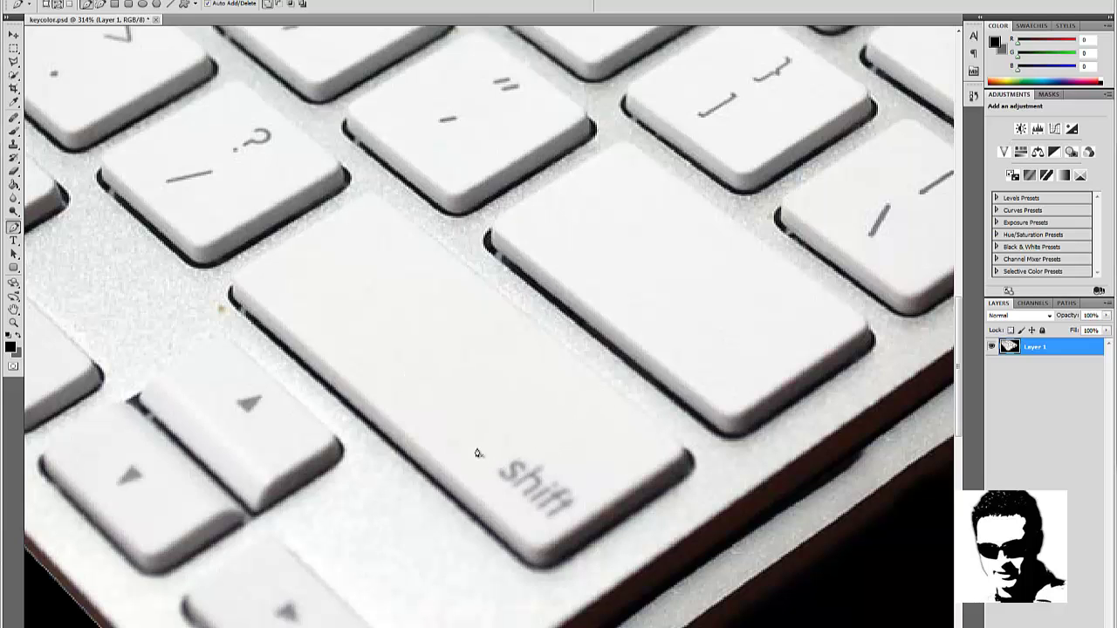
scroll(371, 302, "up", 1)
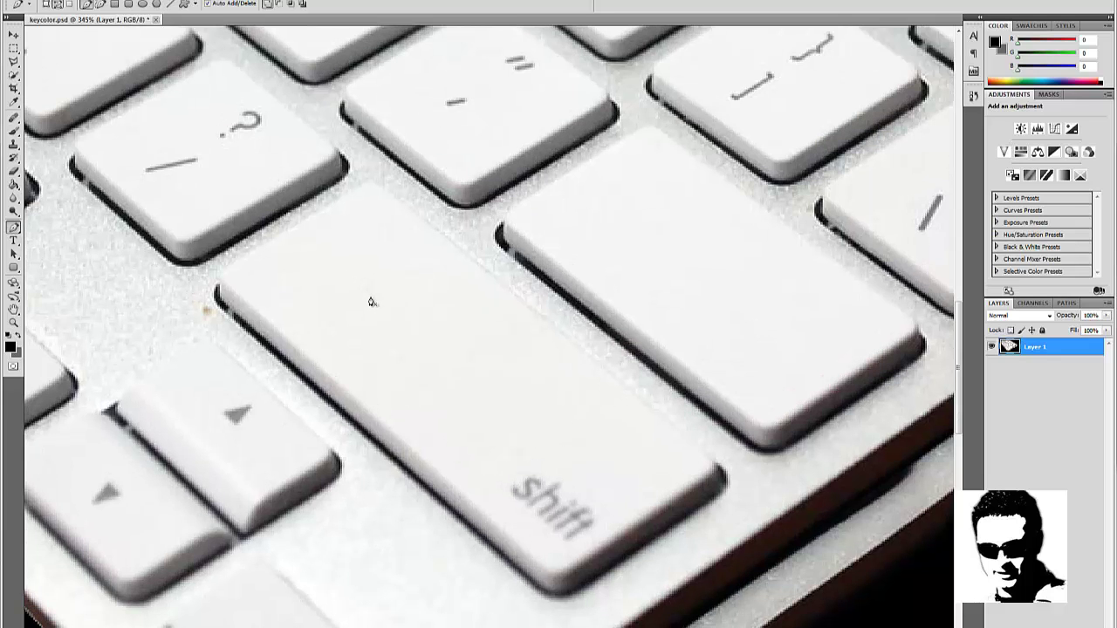
scroll(371, 302, "up", 1)
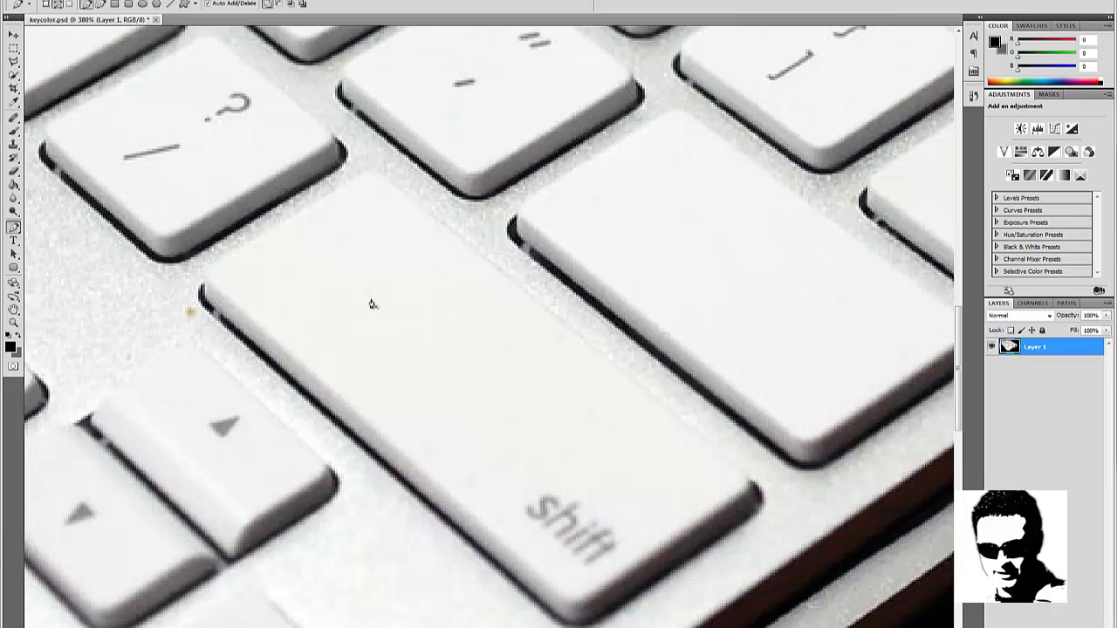
Trace a closed Pen path around the shift key, curving at its left corner
left_click(370, 176)
left_click(215, 264)
left_click_drag(205, 284, 204, 293)
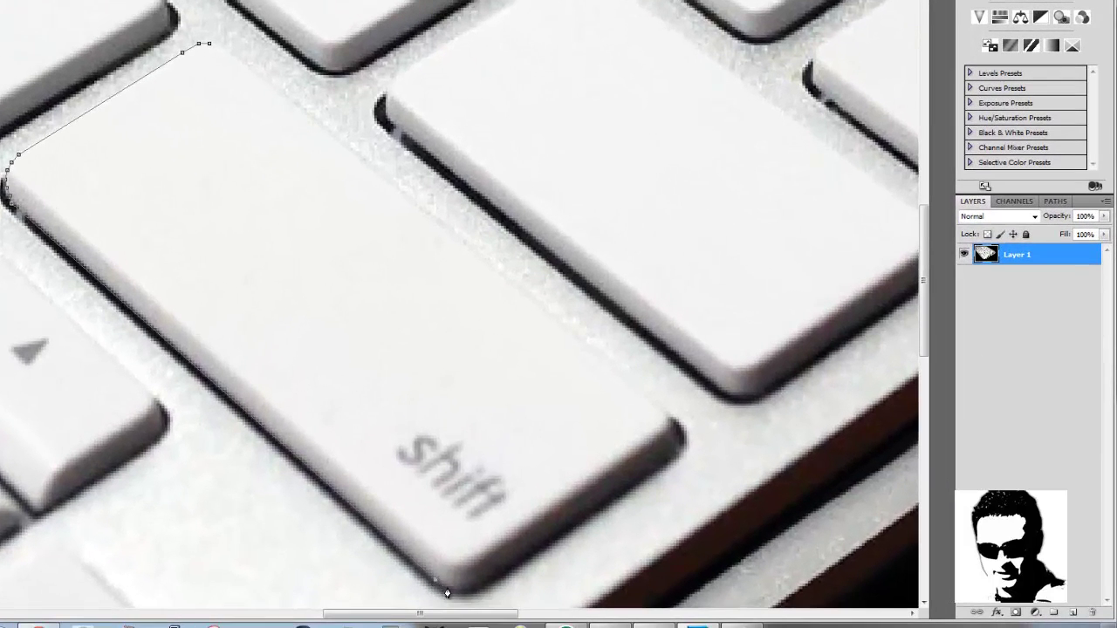
left_click(463, 589)
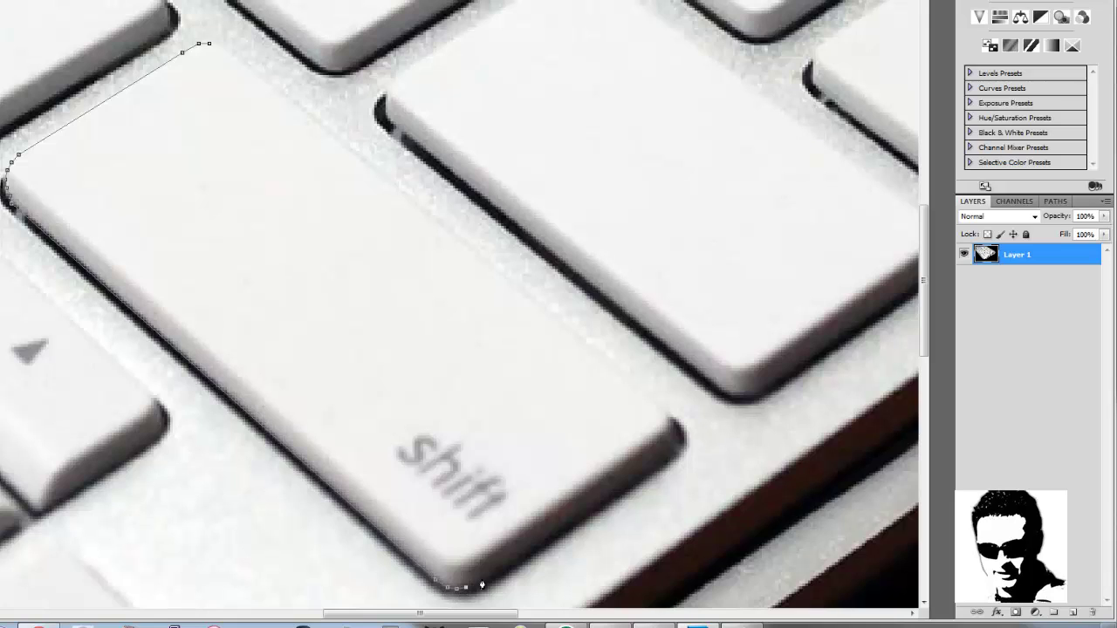
left_click(671, 453)
left_click(220, 46)
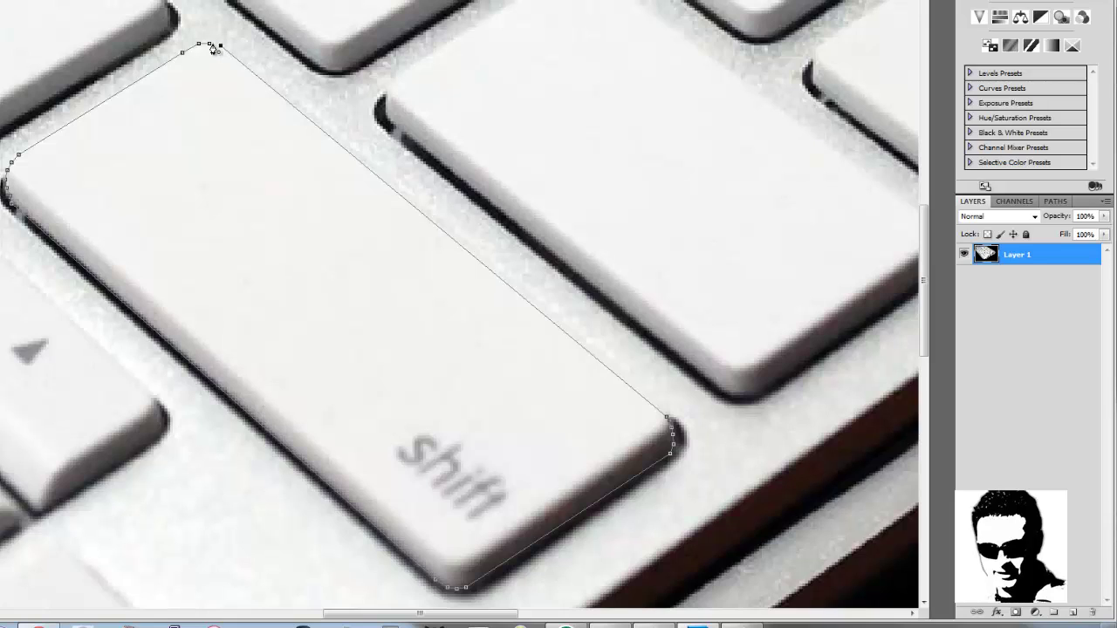
left_click(212, 47)
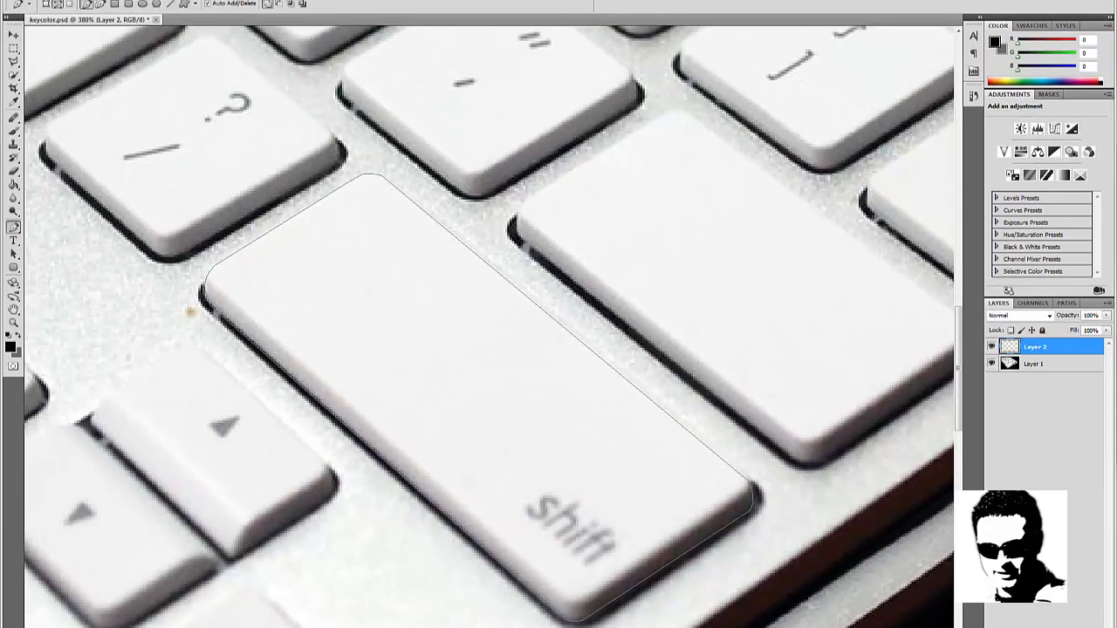
Pick the Paint Bucket and turn the Work Path into a selection with Make Selection
scroll(915, 487, "down", 3)
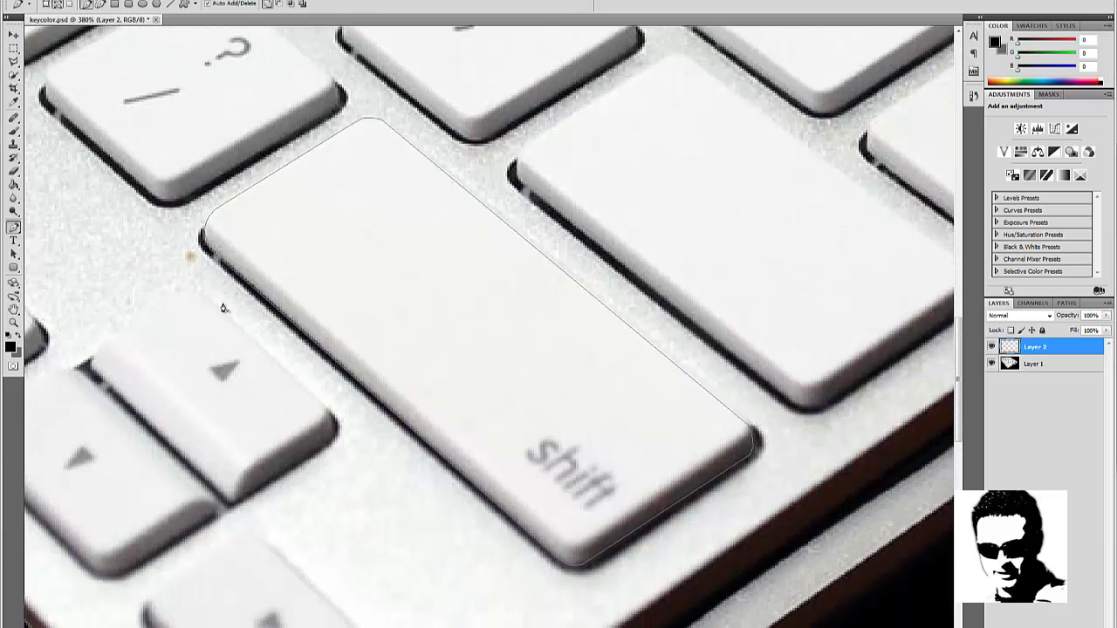
left_click(14, 186)
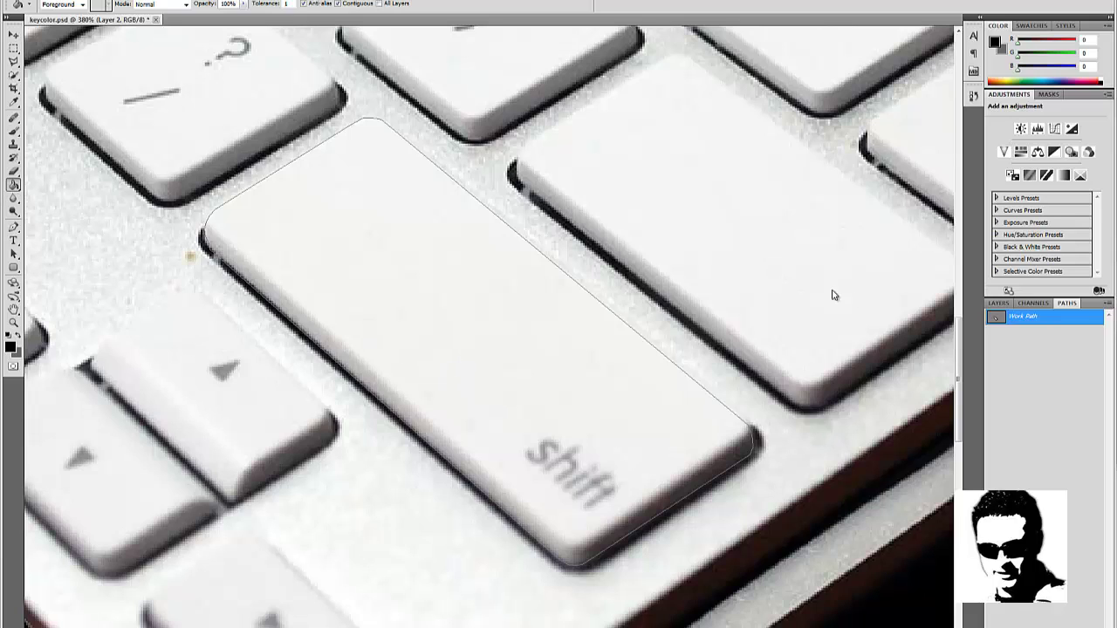
left_click(999, 304)
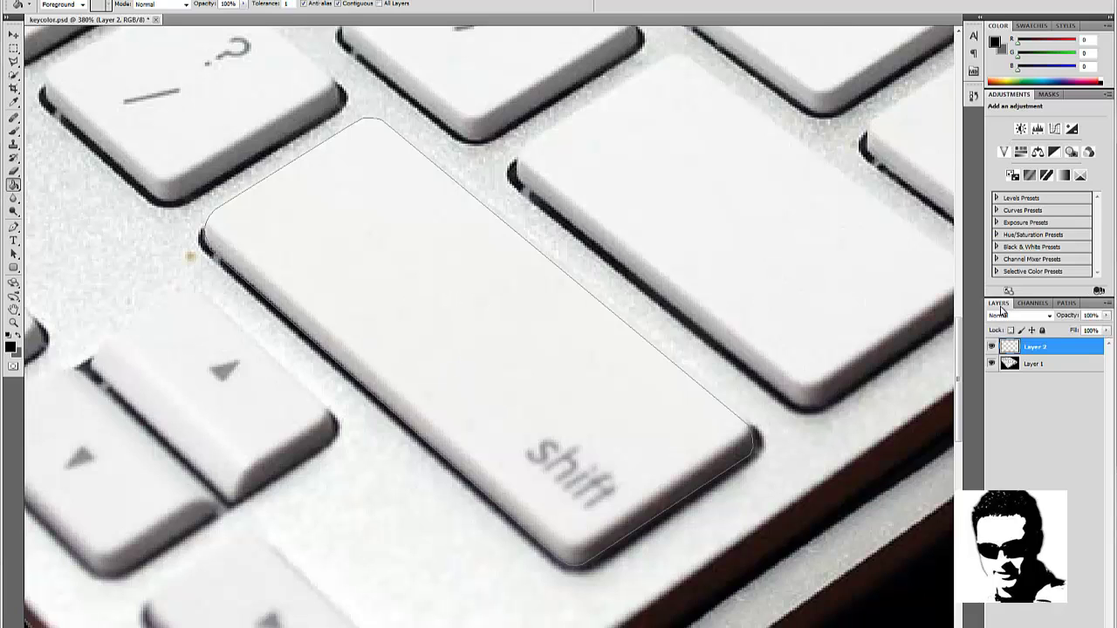
left_click(1066, 304)
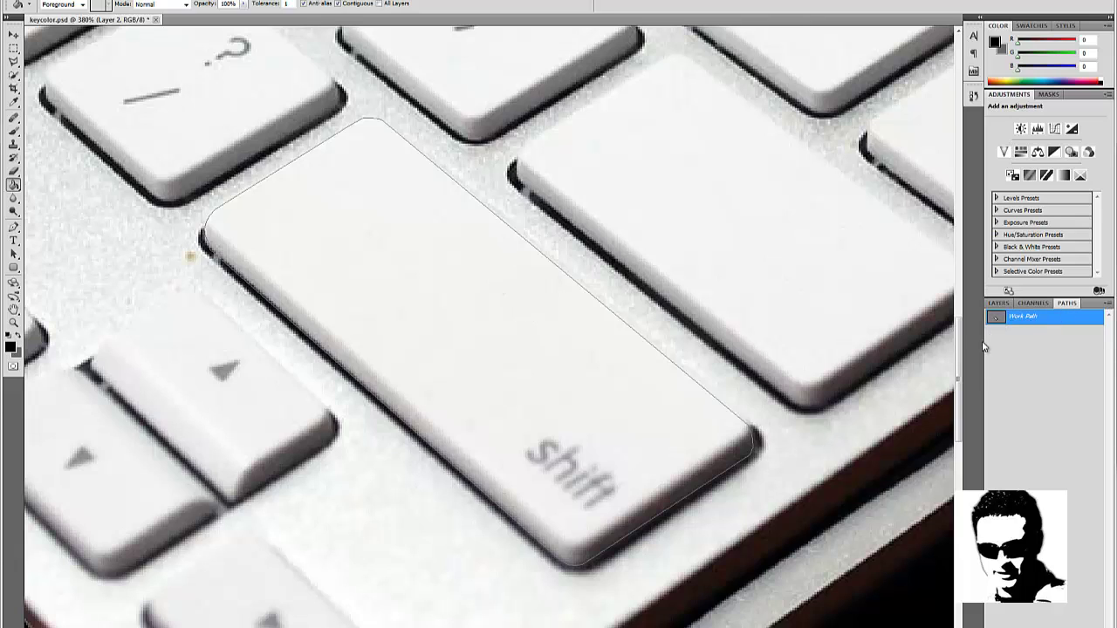
right_click(1028, 323)
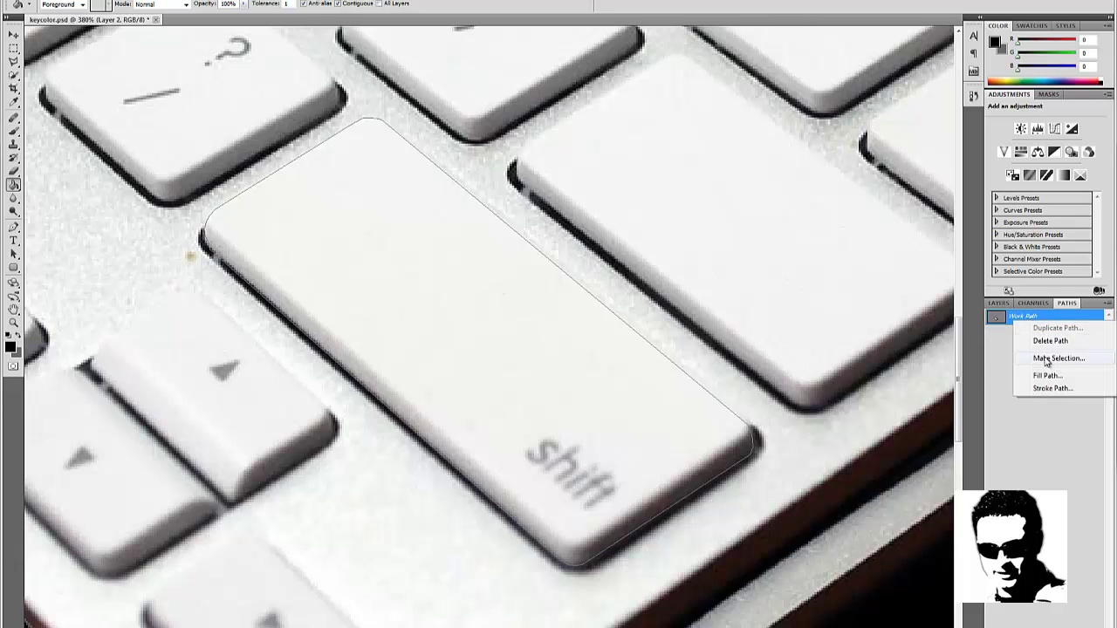
left_click(1046, 359)
left_click(615, 182)
key("g")
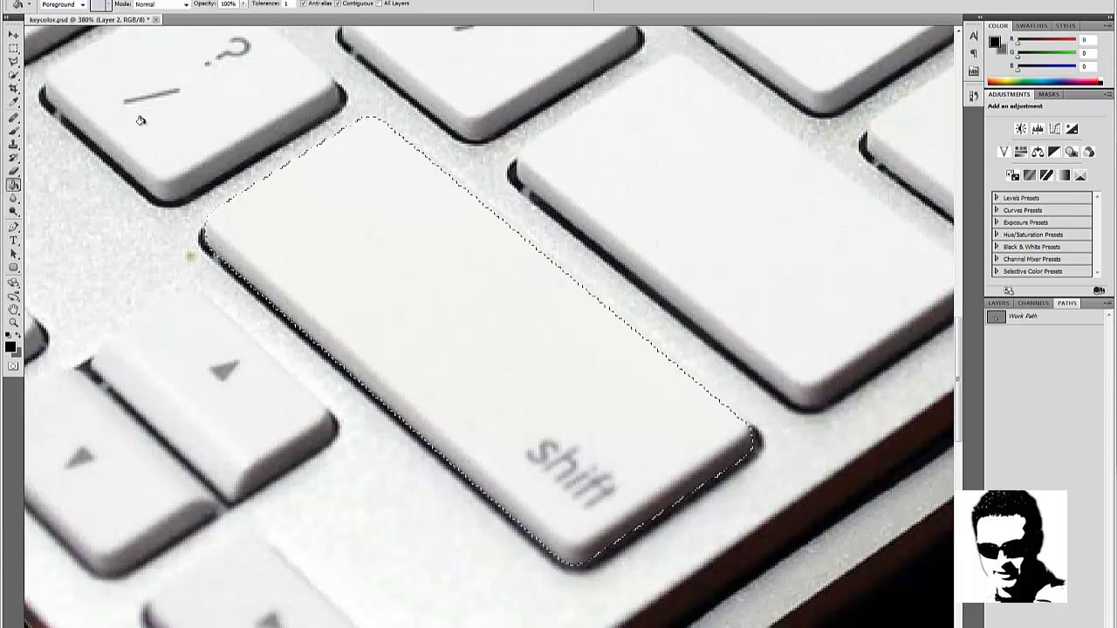
Switch the lasso tool to the Magnetic Lasso from the flyout
left_click(14, 63)
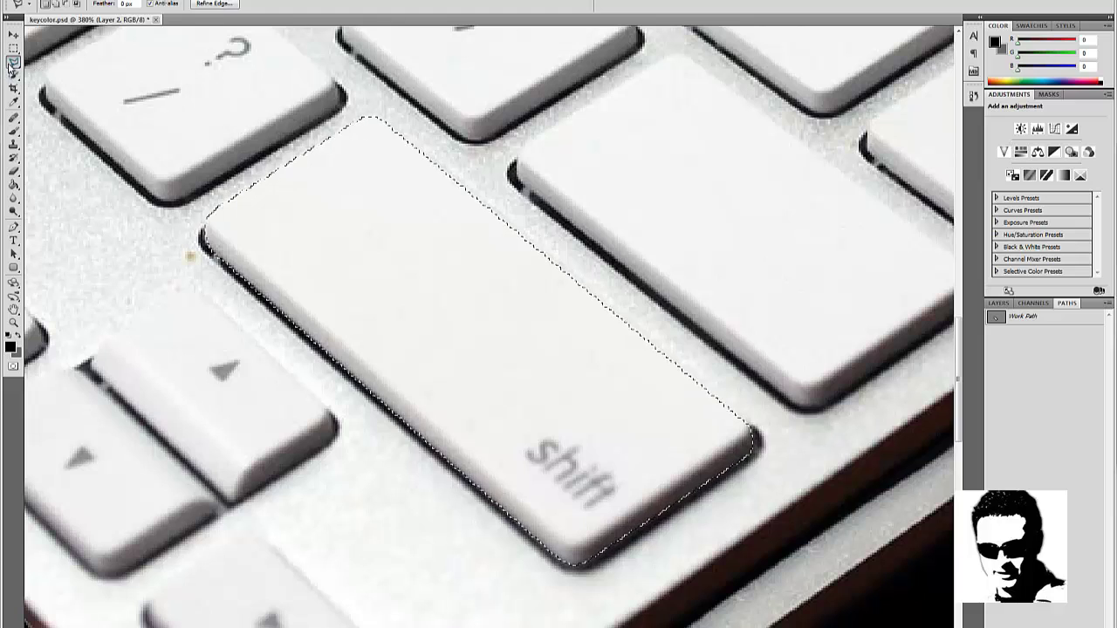
right_click(13, 63)
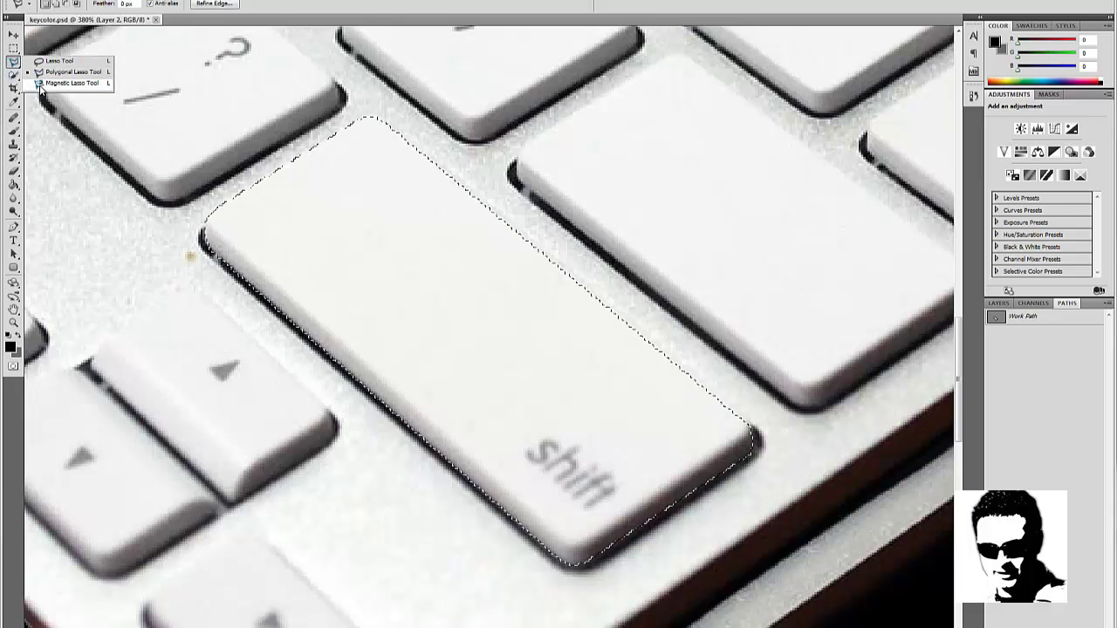
left_click(40, 84)
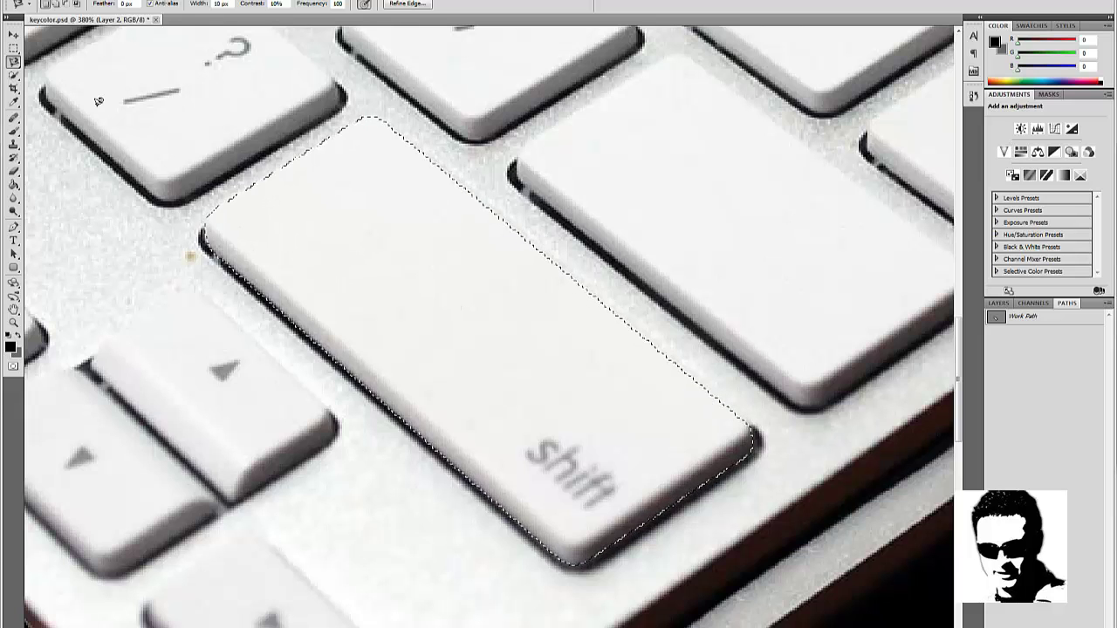
left_click(14, 63)
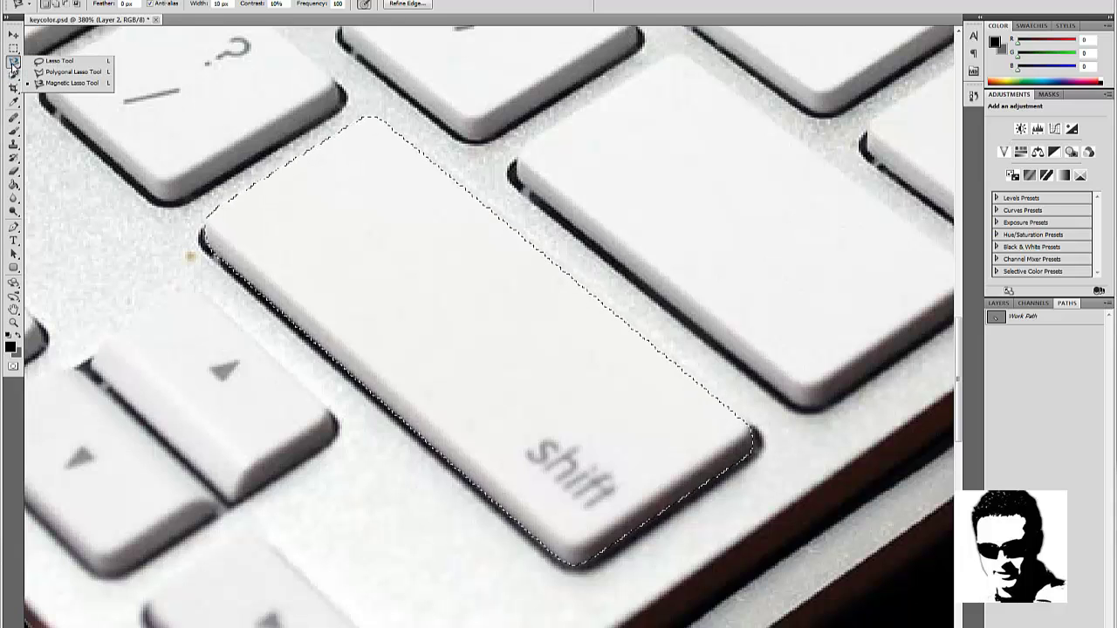
left_click(69, 83)
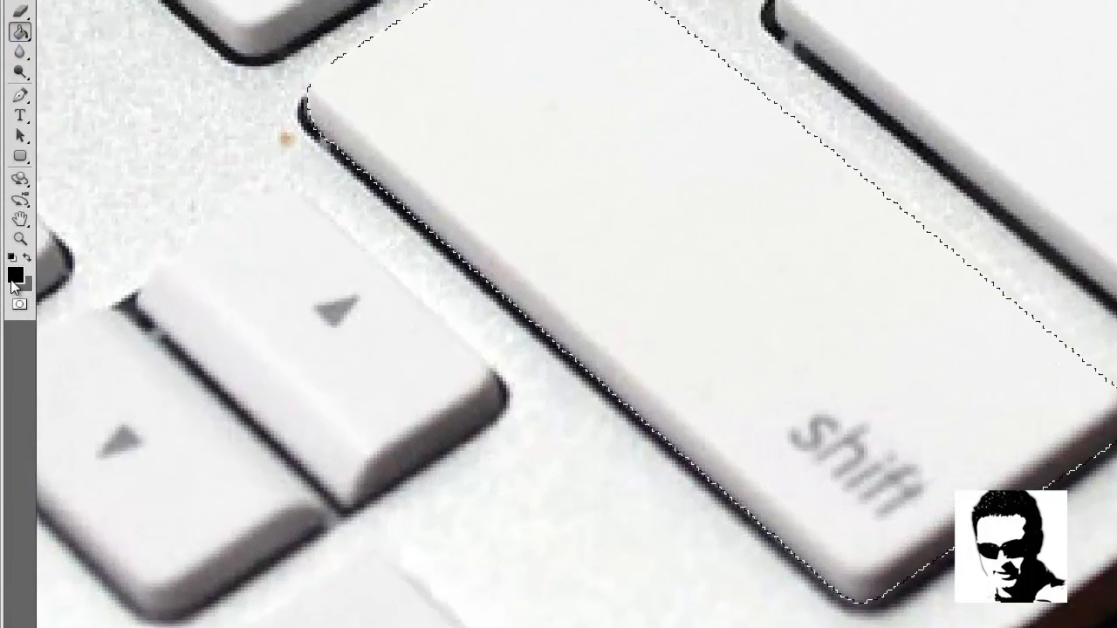
Set the foreground colour to dark red af0519, fill the key, and deselect
left_click(10, 329)
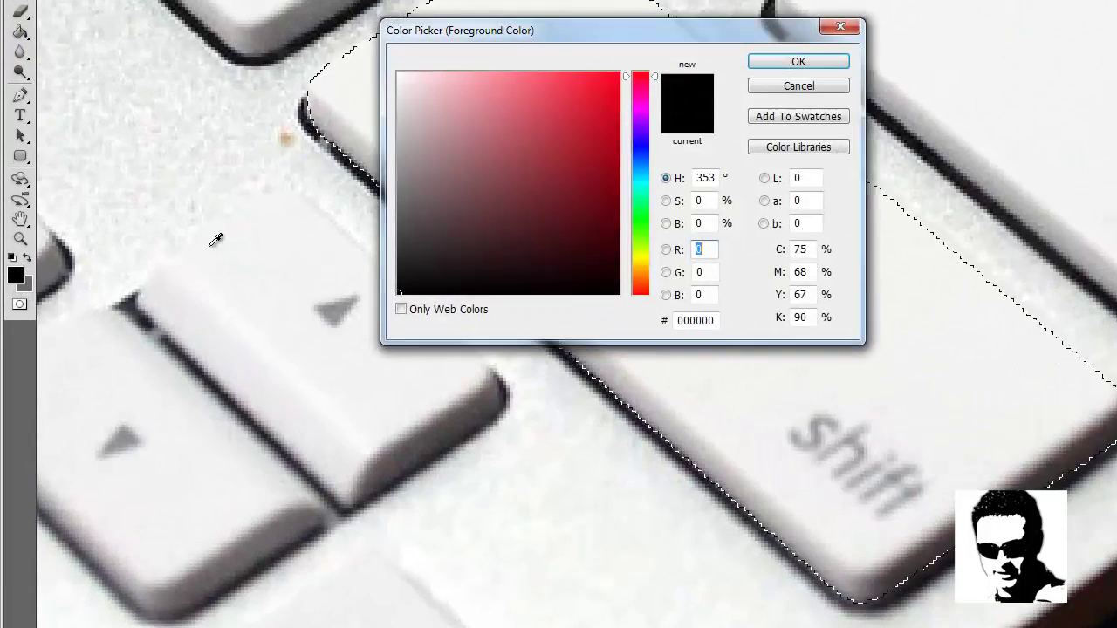
left_click(612, 142)
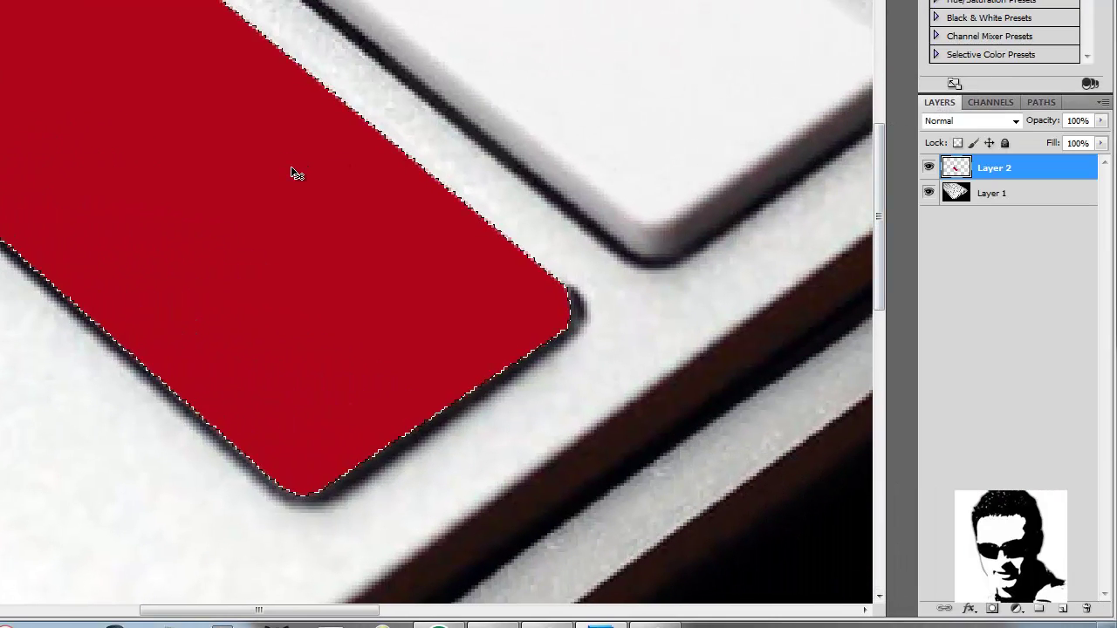
key("ctrl+d")
key("g")
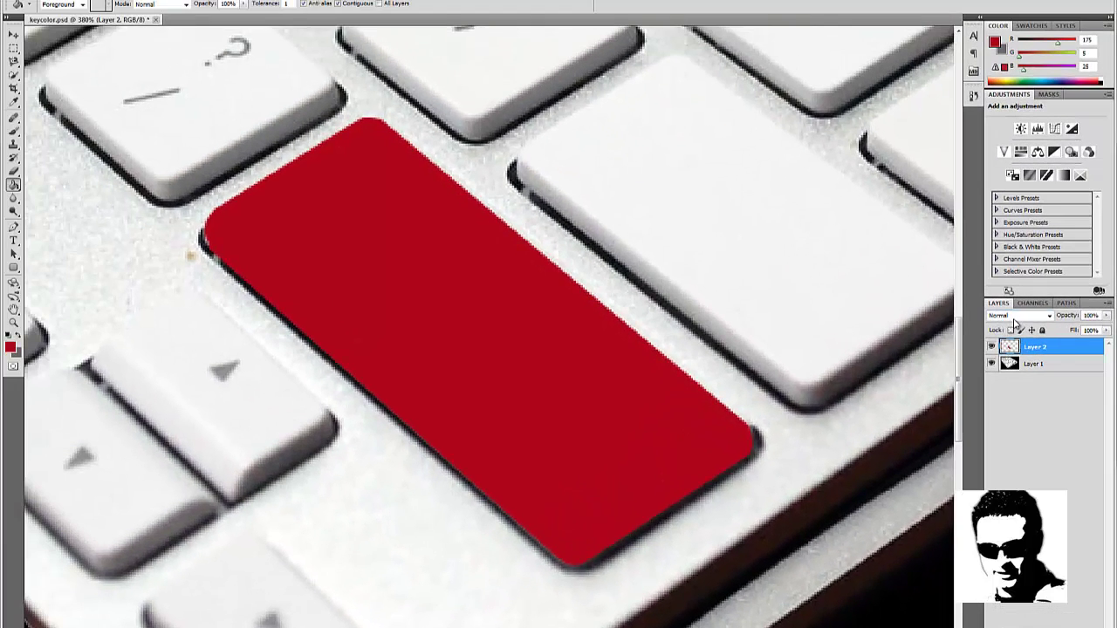
Preview blend modes like Exclusion on Layer 2, settle on Hard Light, then select Layer 1
left_click(1013, 318)
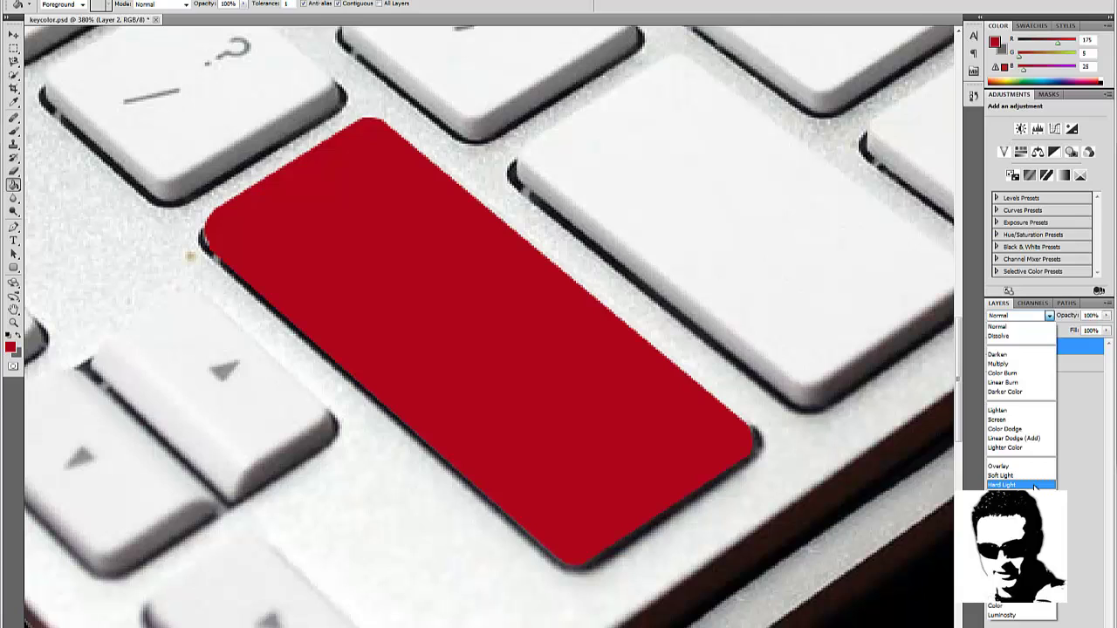
left_click(1035, 485)
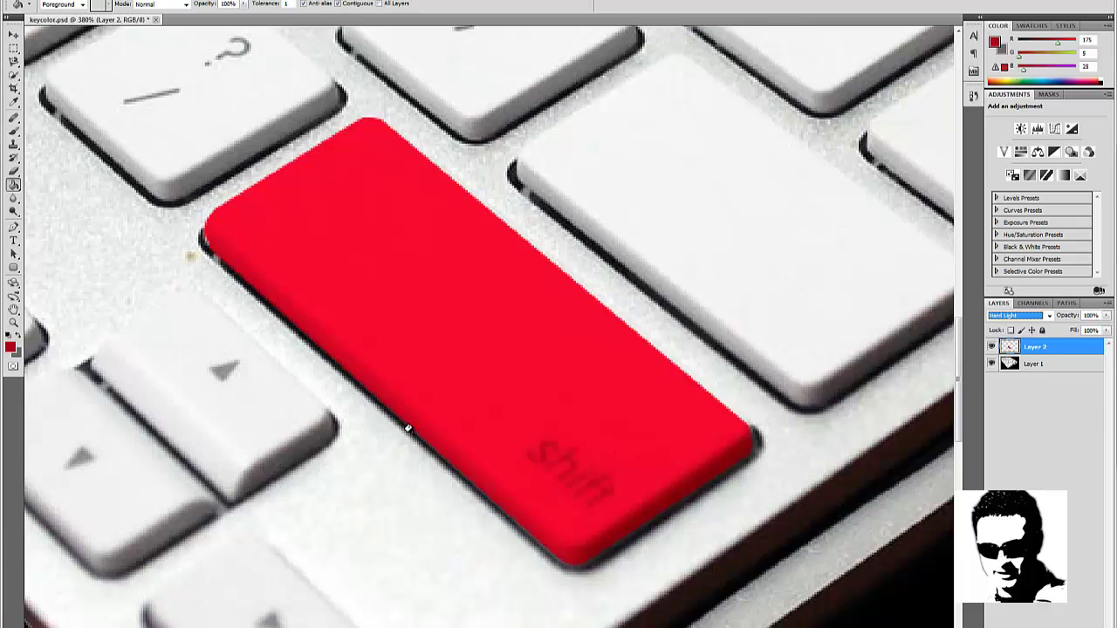
key("Down")
key("Down")
key("Down")
key("Down")
key("Down")
key("Down")
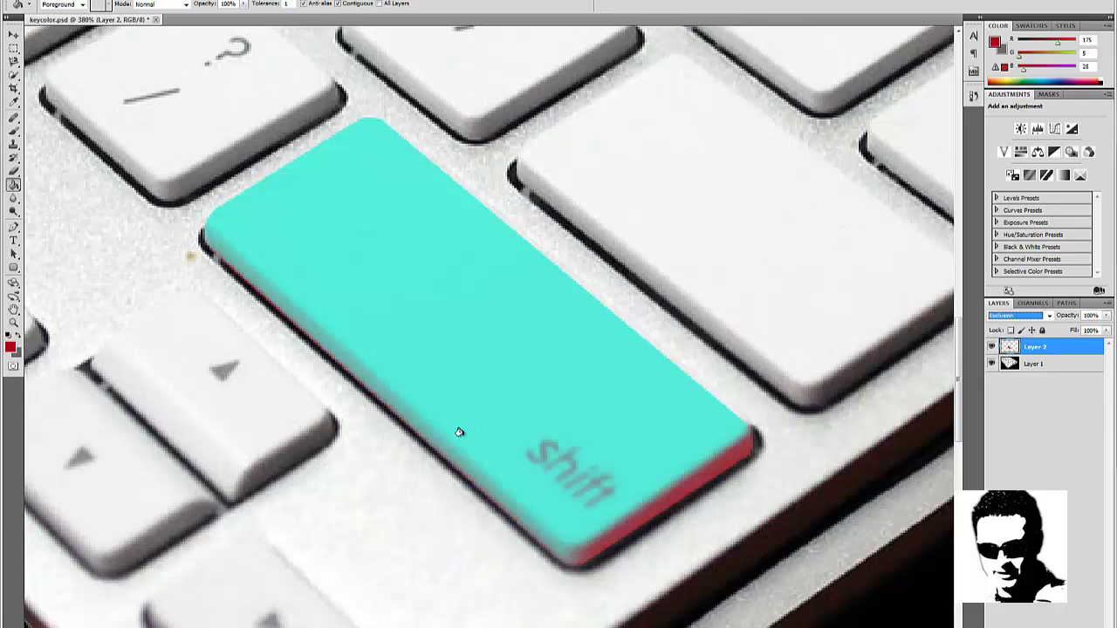
left_click(1018, 315)
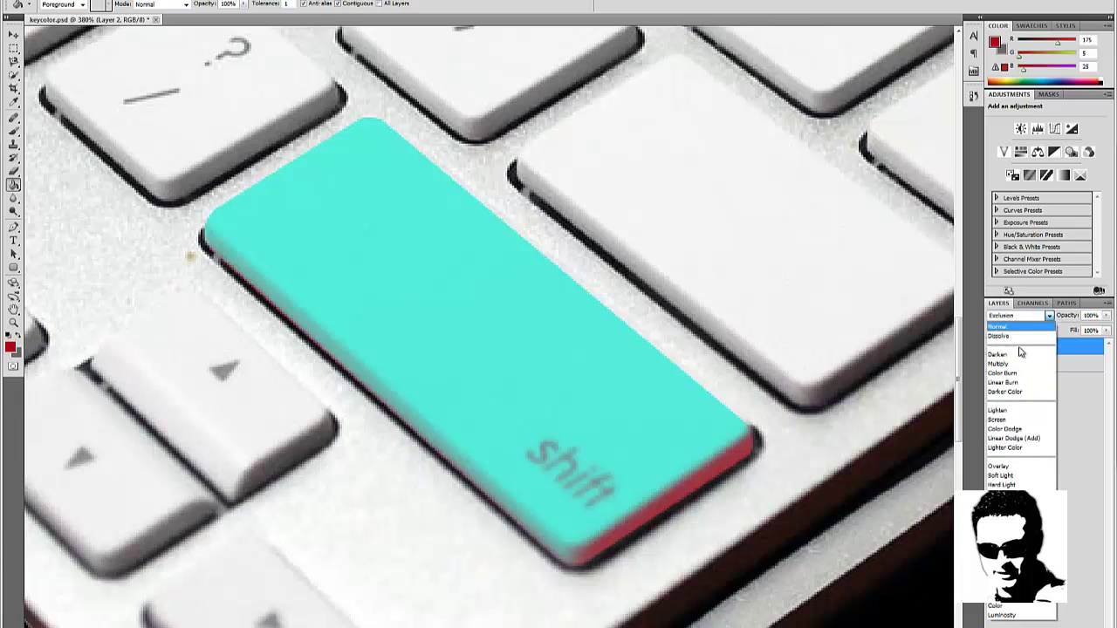
left_click(1012, 484)
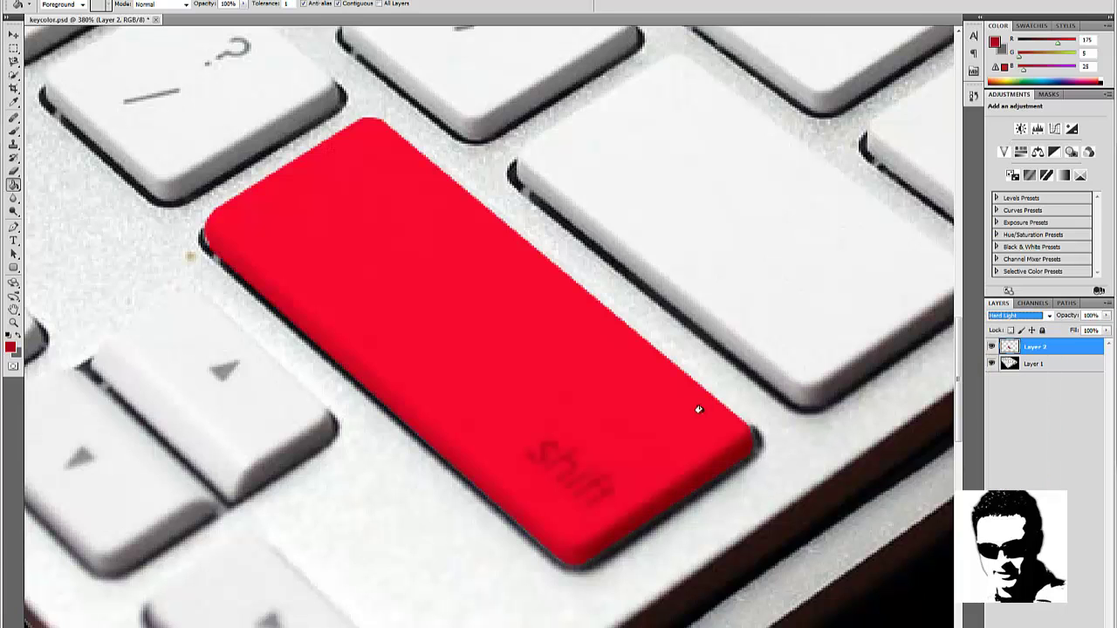
left_click(15, 36)
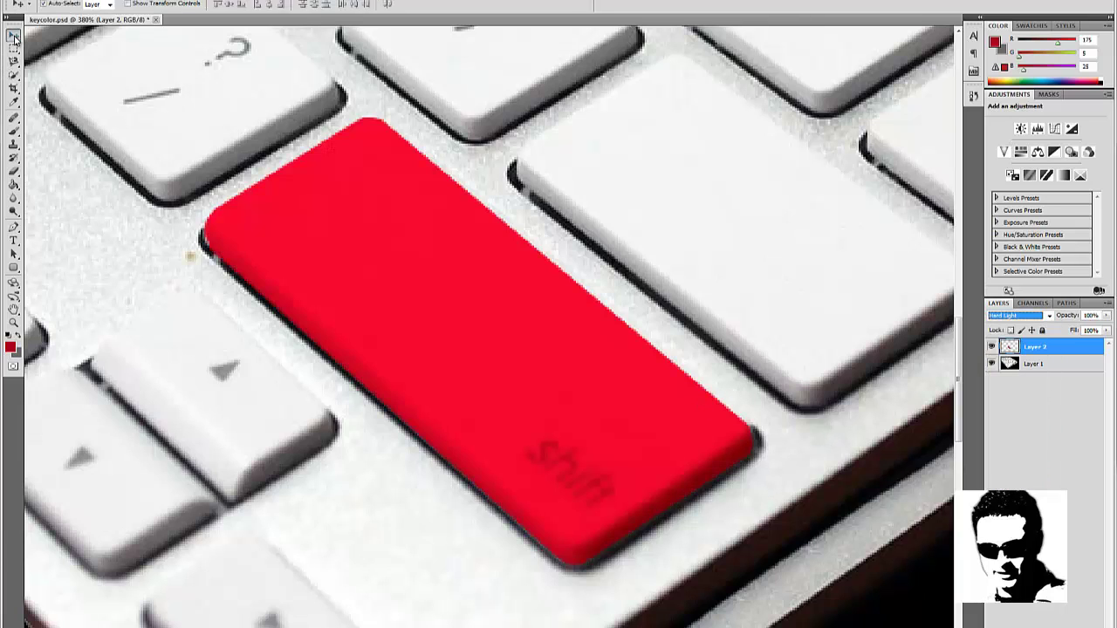
key("Down")
key("Down")
key("Down")
key("Down")
left_click(1020, 317)
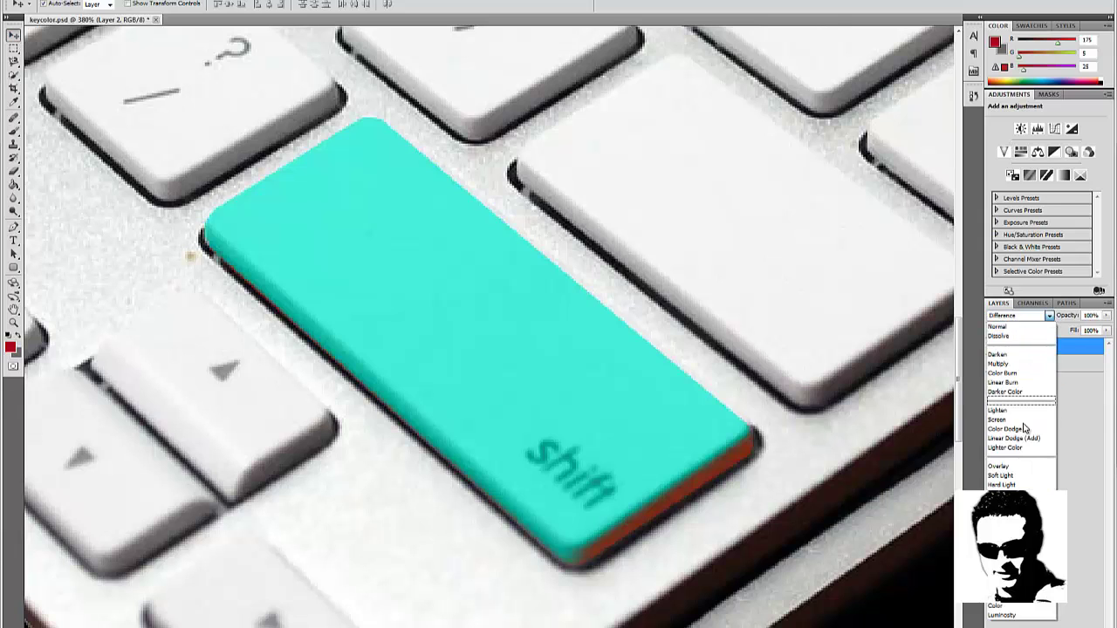
left_click(1029, 487)
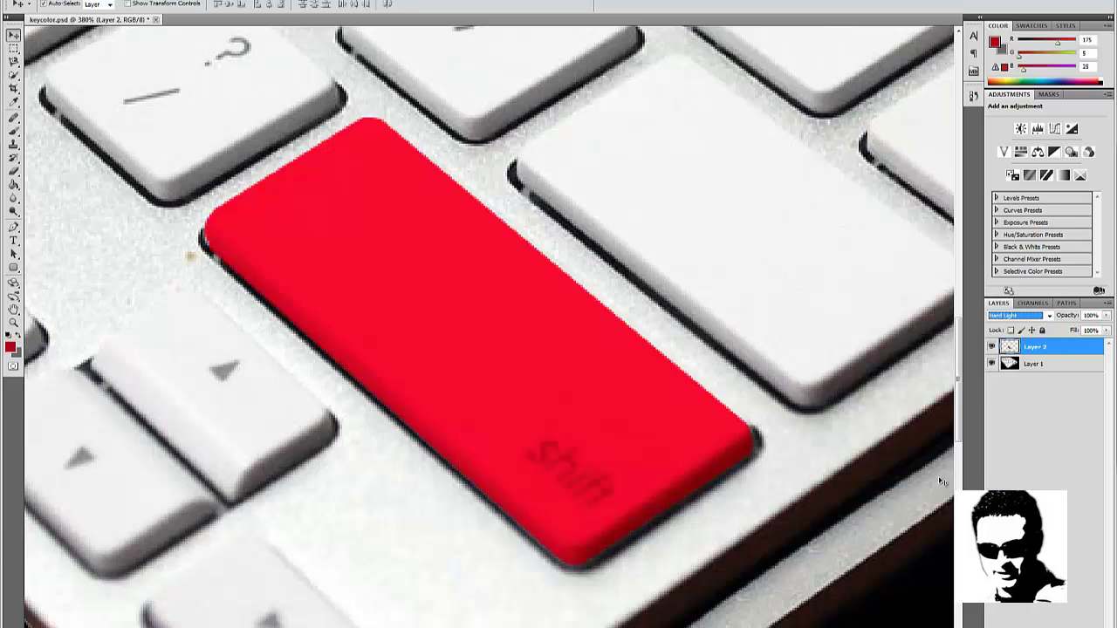
left_click(310, 434)
Zoom out and back in on the key, select Layer 2 and pick the Paint Bucket
key("ctrl+0")
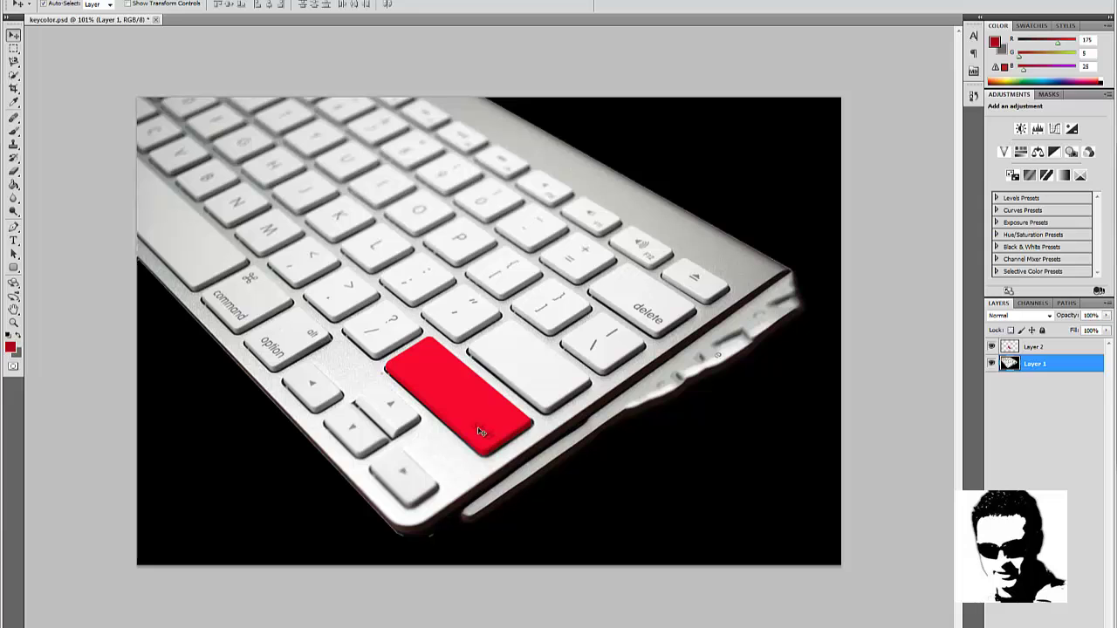
scroll(479, 431, "up", 5)
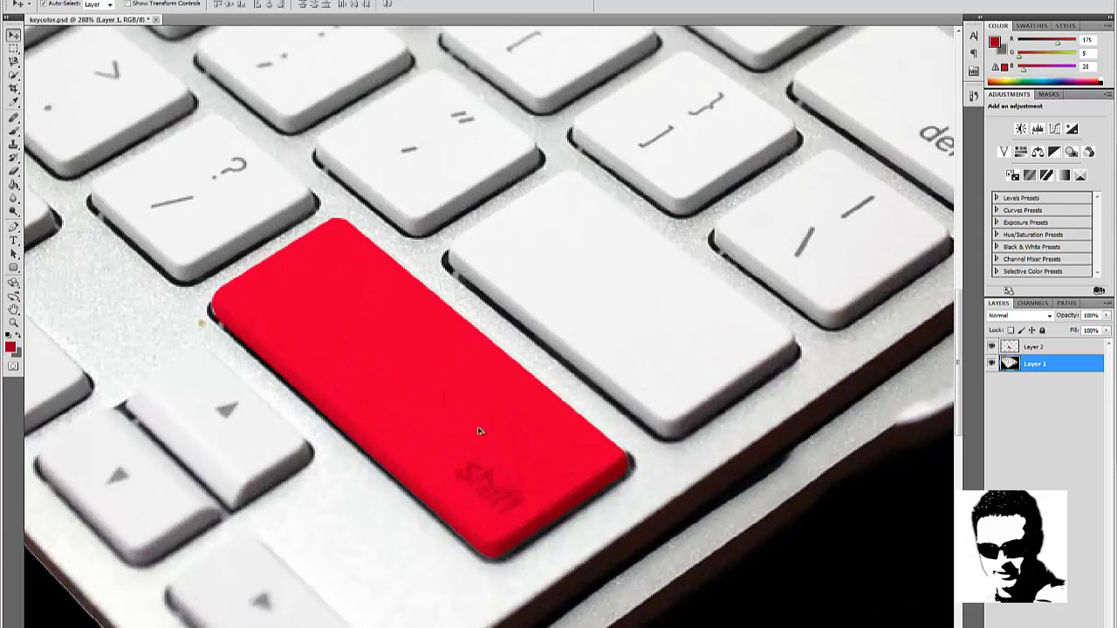
scroll(478, 432, "up", 2)
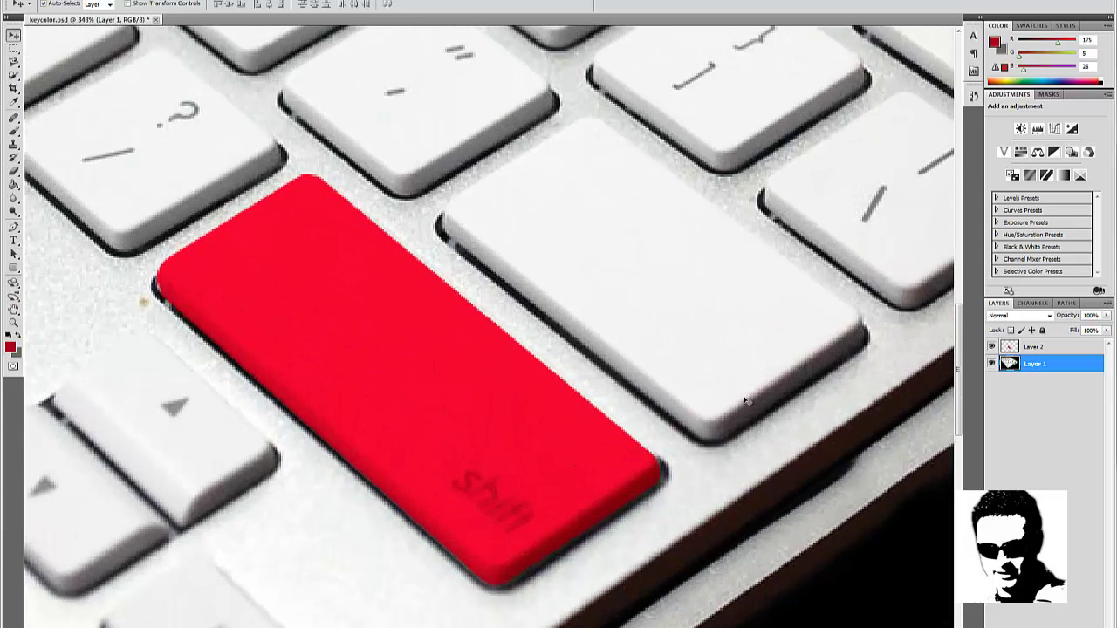
left_click(1049, 345)
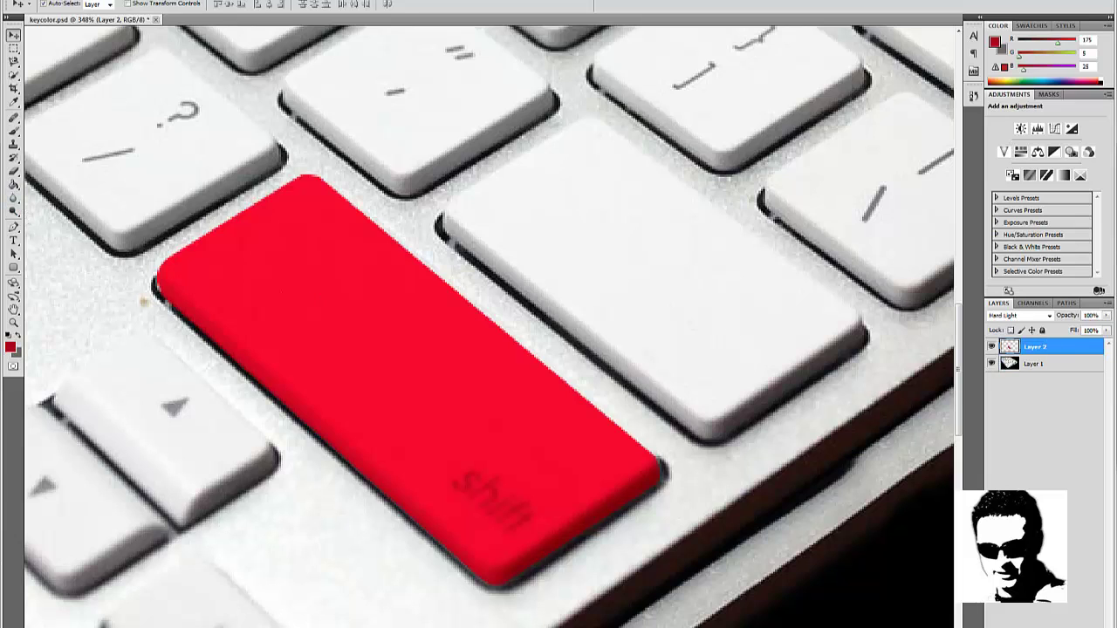
left_click(14, 184)
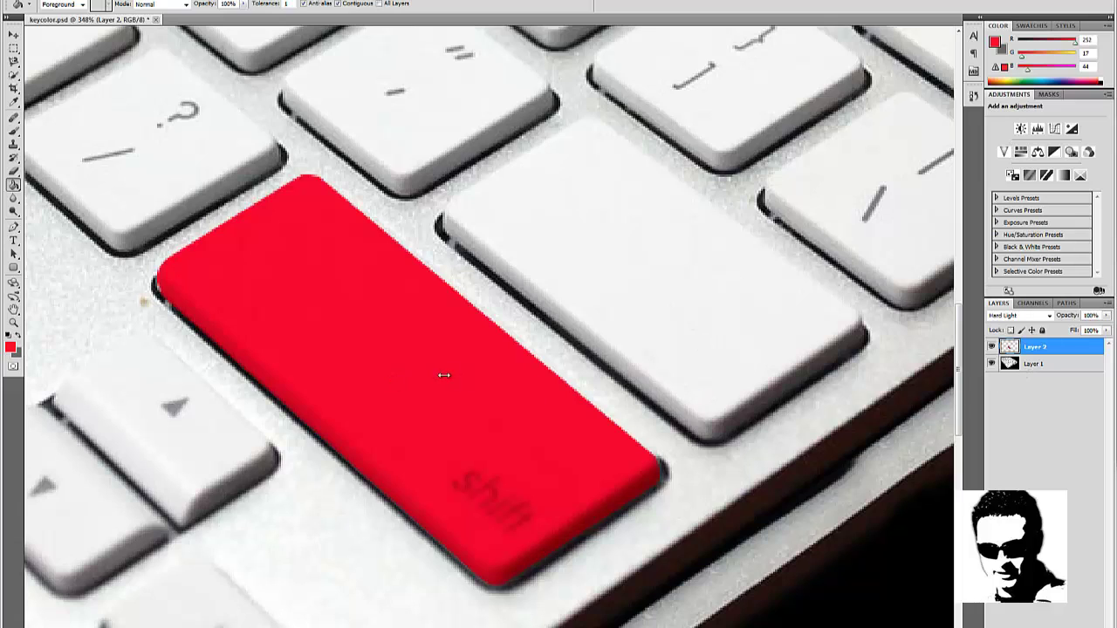
Merge the red Layer 2 into Layer 1 with Ctrl+E
left_click(1035, 366, "shift")
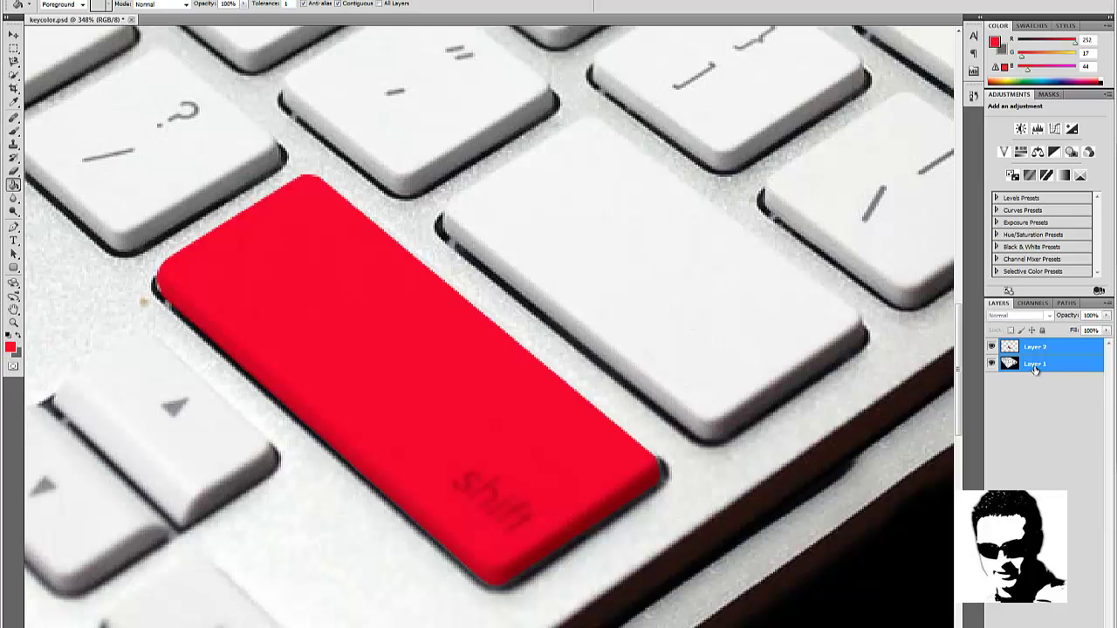
key("ctrl+e")
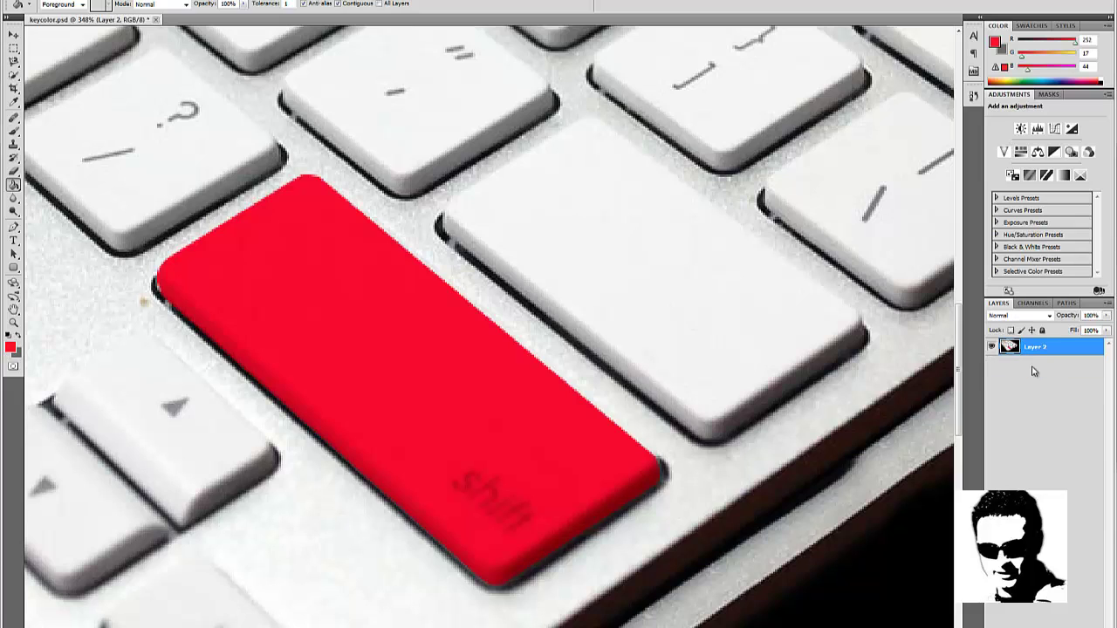
left_click(14, 63)
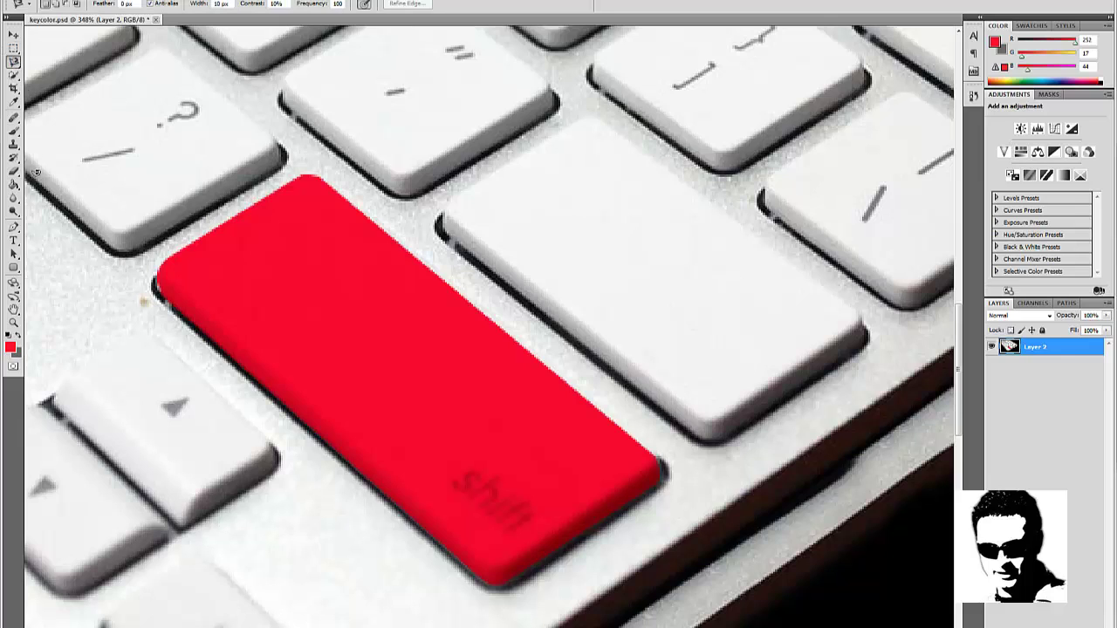
left_click(14, 229)
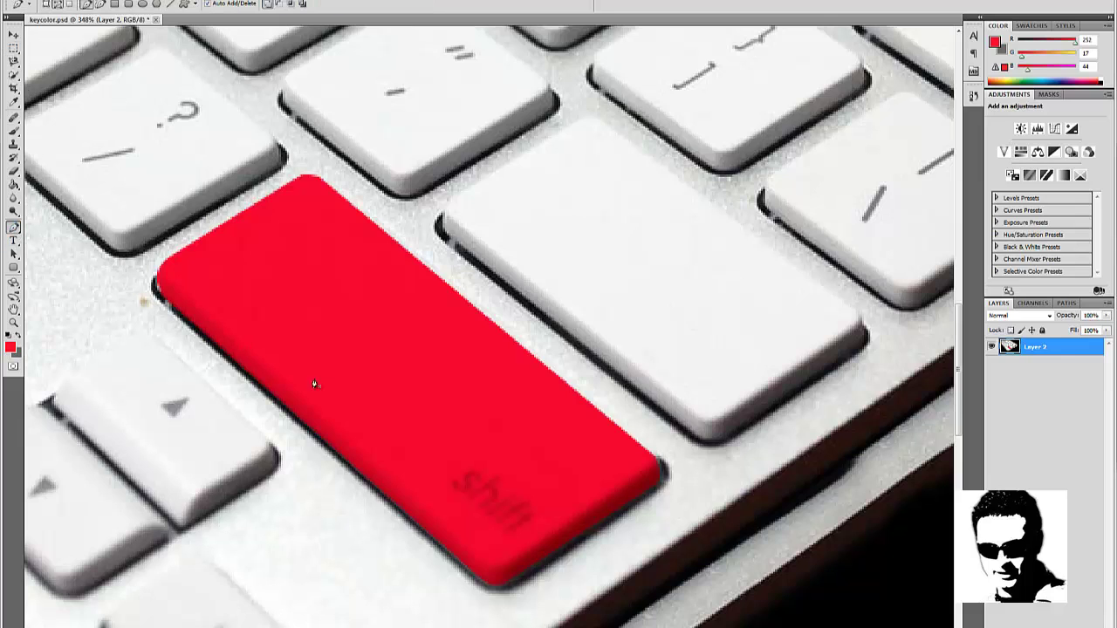
Trace a closed Pen path around the 'shift' label on the red key
left_click(458, 458)
left_click(437, 472)
left_click(450, 494)
left_click(472, 517)
left_click(503, 534)
left_click(538, 526)
left_click(545, 501)
left_click(524, 474)
left_click(488, 455)
left_click(459, 458)
Convert the label's Work Path into a selection with no feathering
left_click(1063, 304)
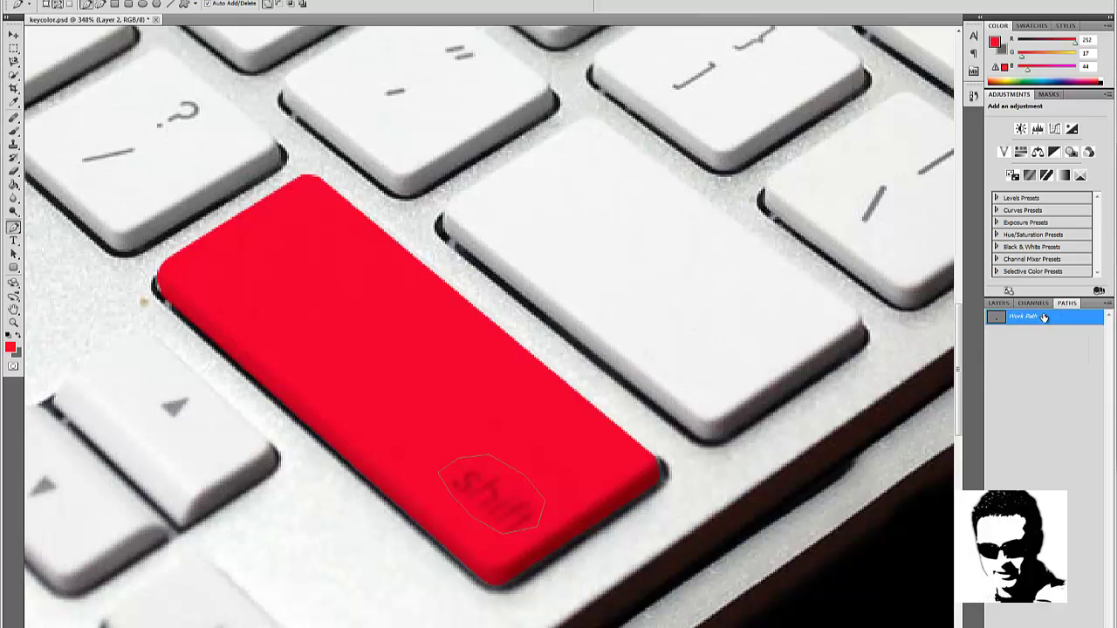
right_click(1025, 324)
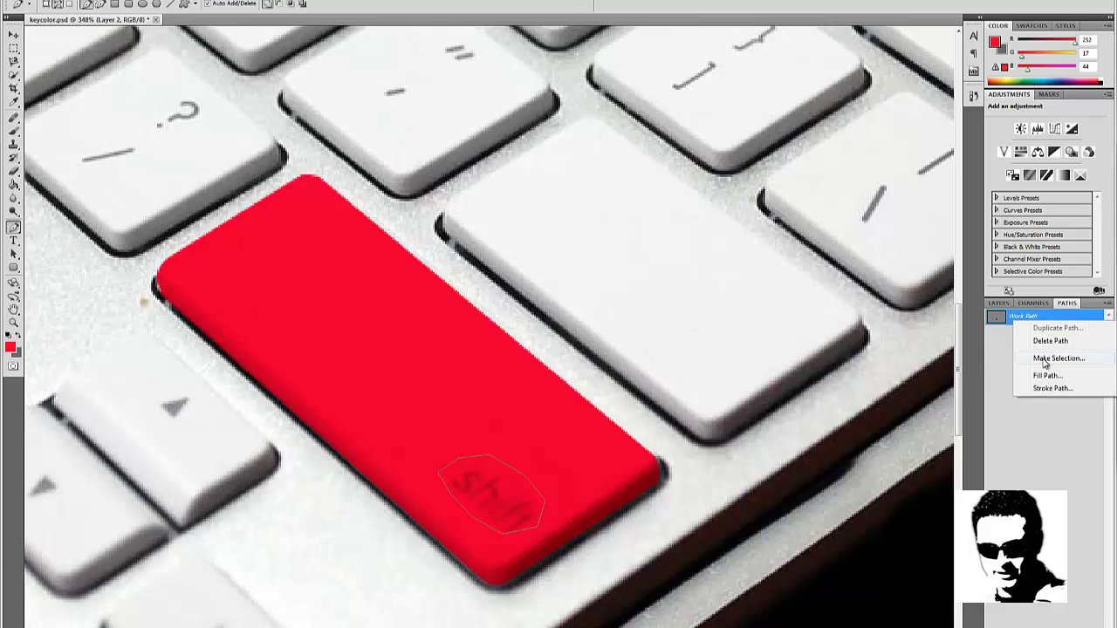
left_click(1046, 358)
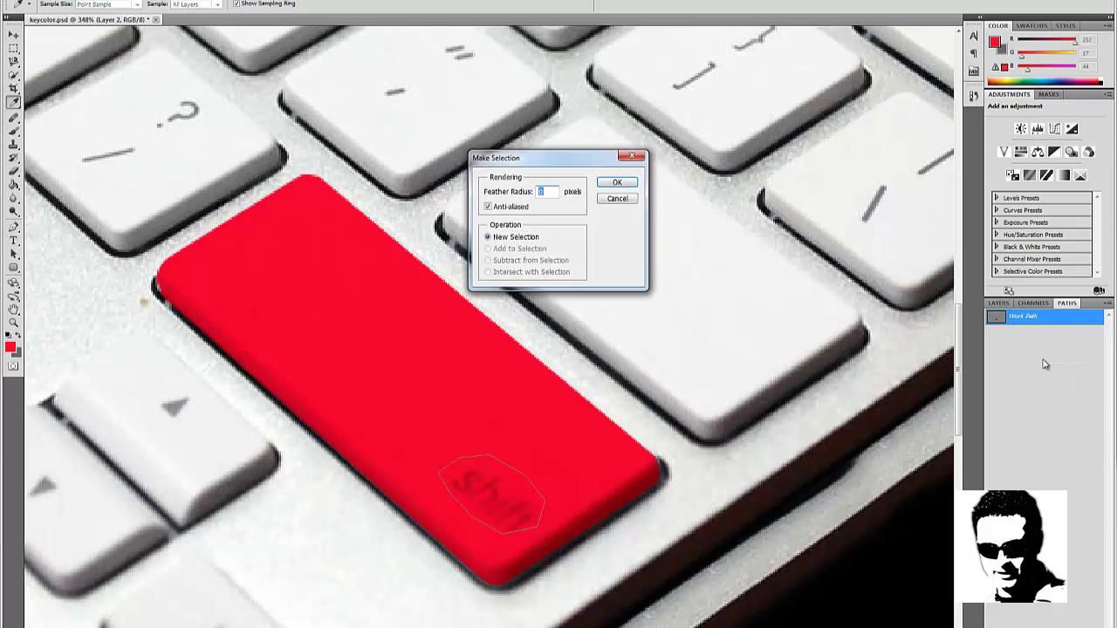
left_click(617, 184)
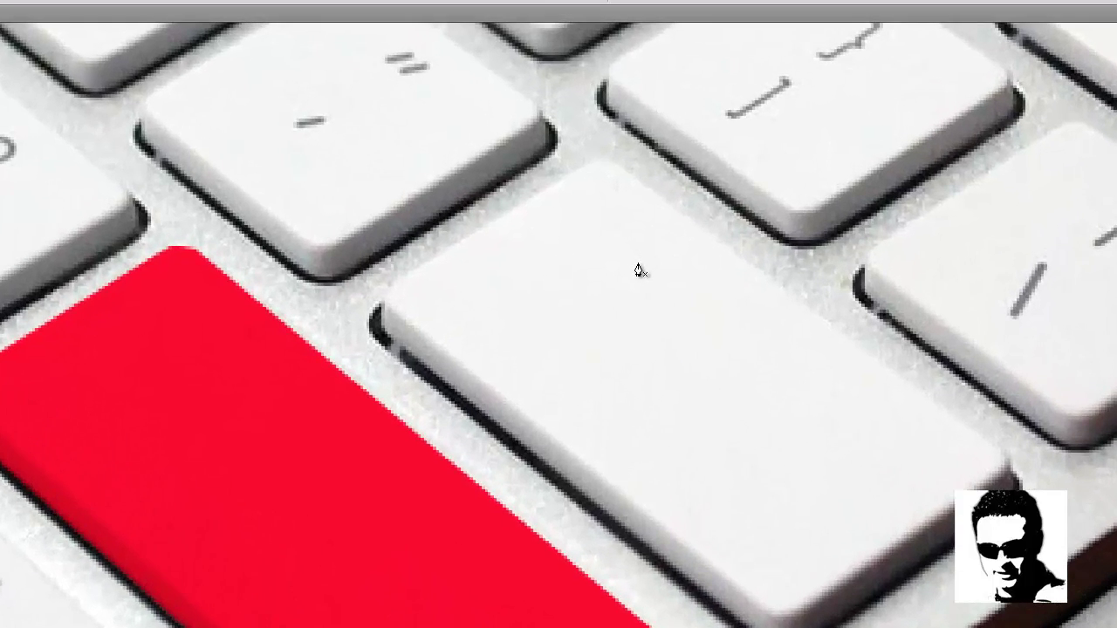
Fill the selection with Content-Aware to erase the shift label
key("shift+BackSpace")
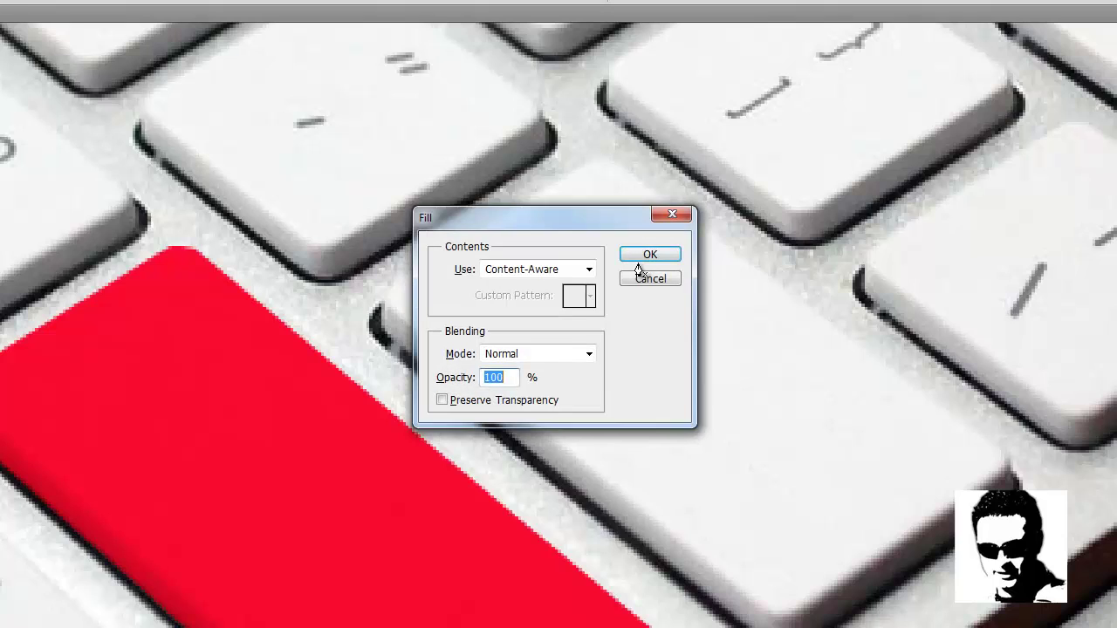
left_click(529, 271)
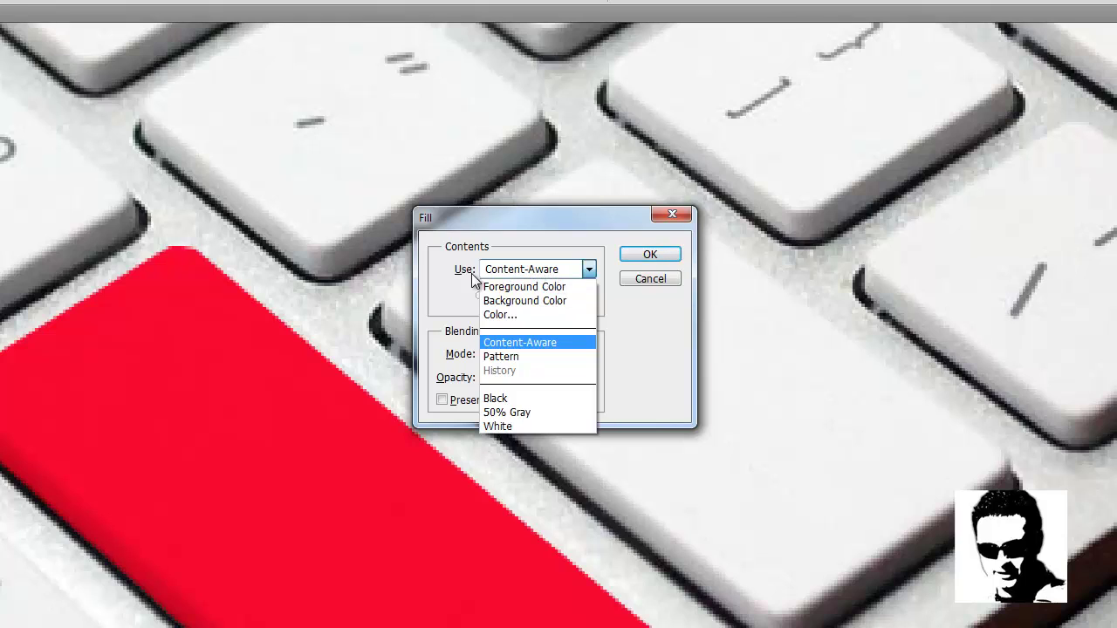
left_click(546, 272)
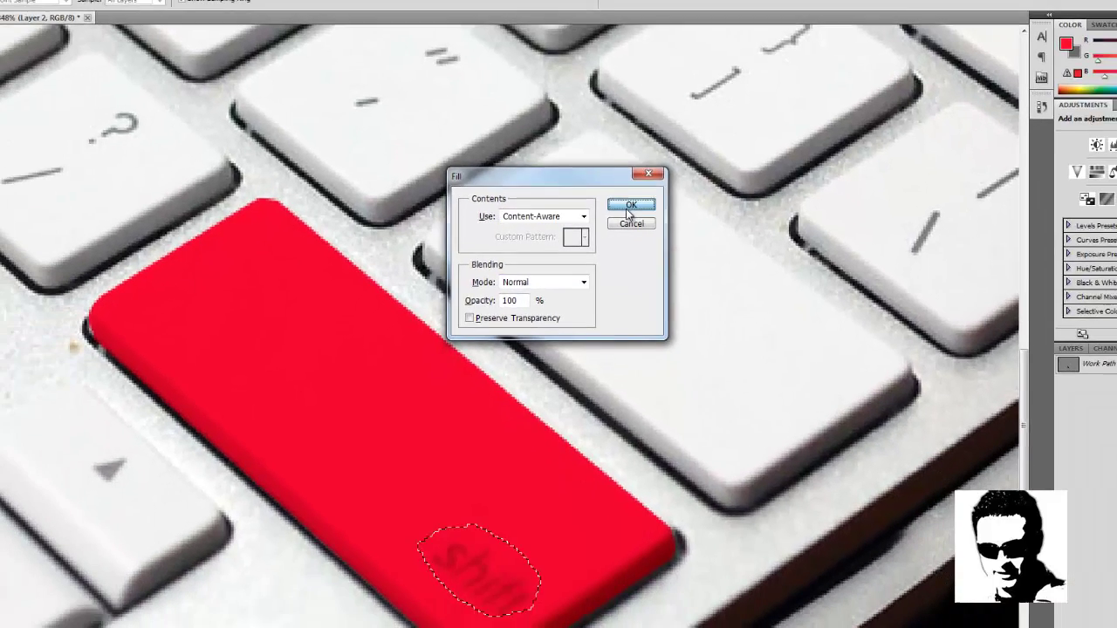
left_click(644, 244)
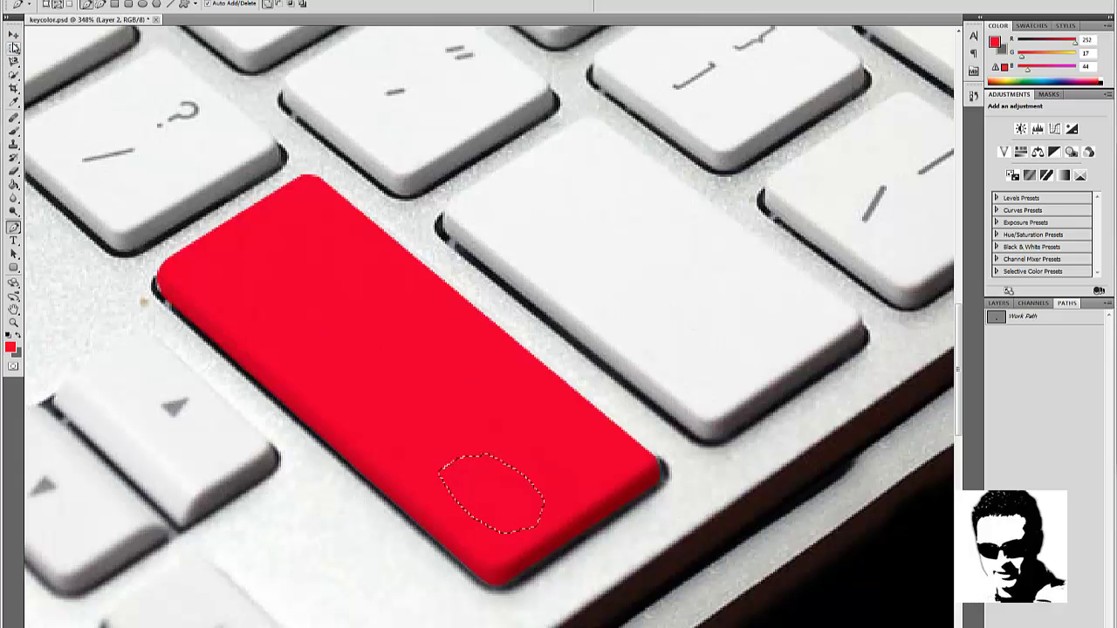
Deselect the erased label area and zoom in to check the plain red shift key
key("ctrl+d")
scroll(524, 521, "up", 5)
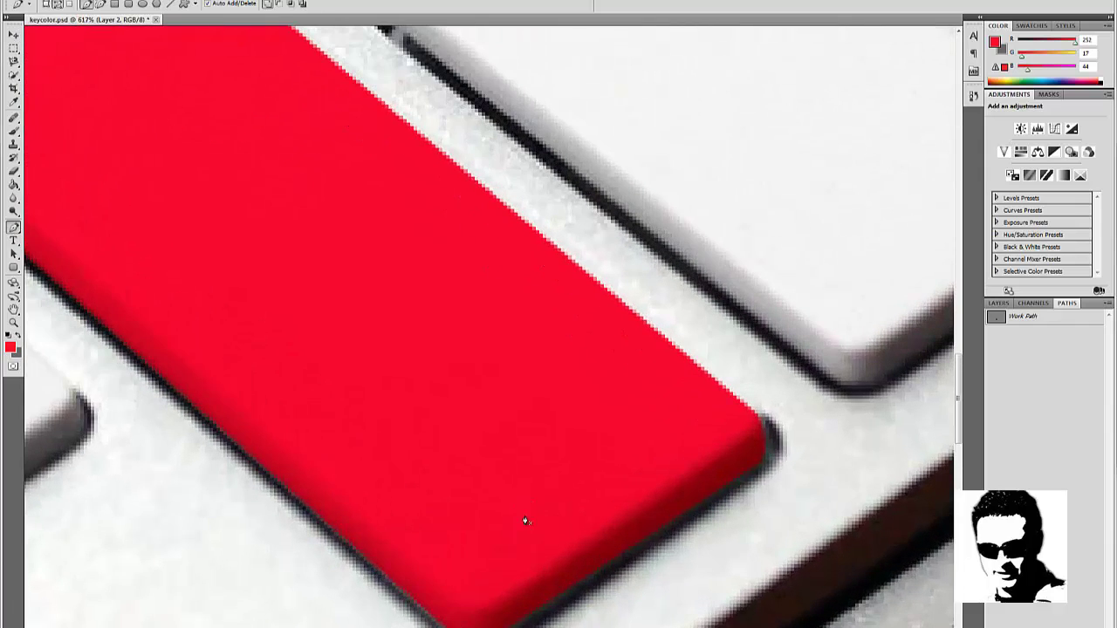
scroll(525, 520, "up", 1)
scroll(525, 521, "down", 6)
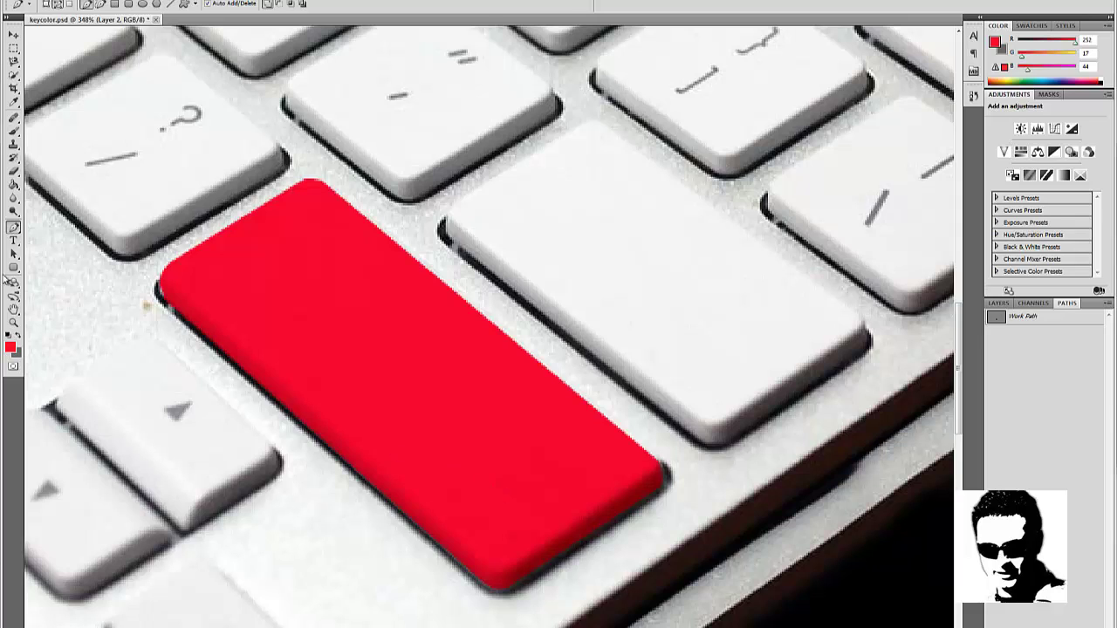
Type 'iKey' on the red key with the Type tool in white text colour
left_click(14, 241)
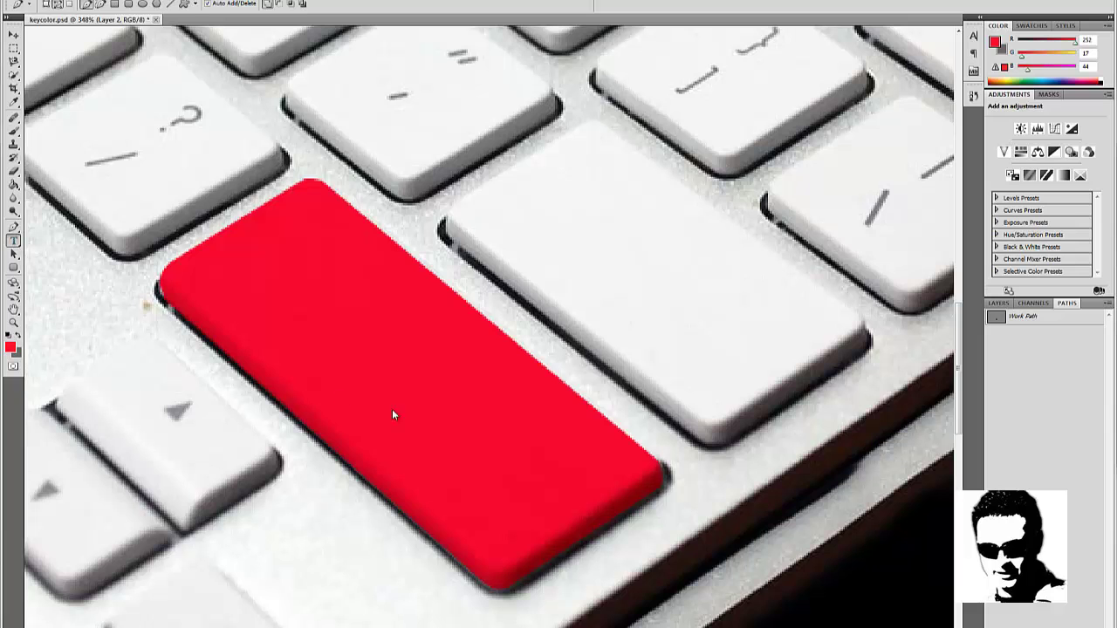
left_click(435, 436)
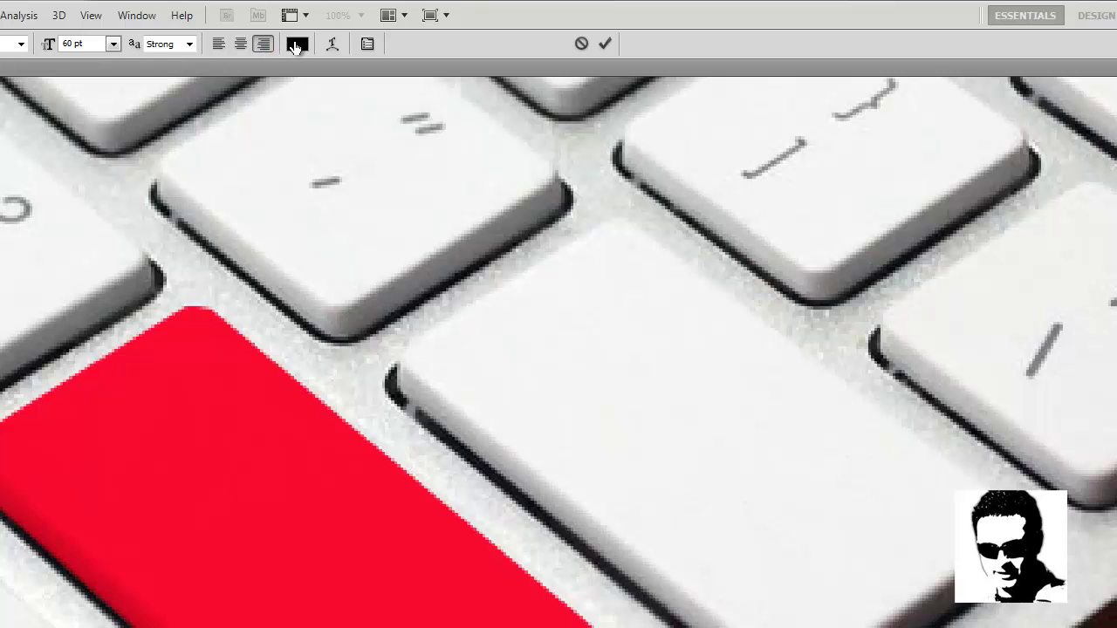
left_click(297, 43)
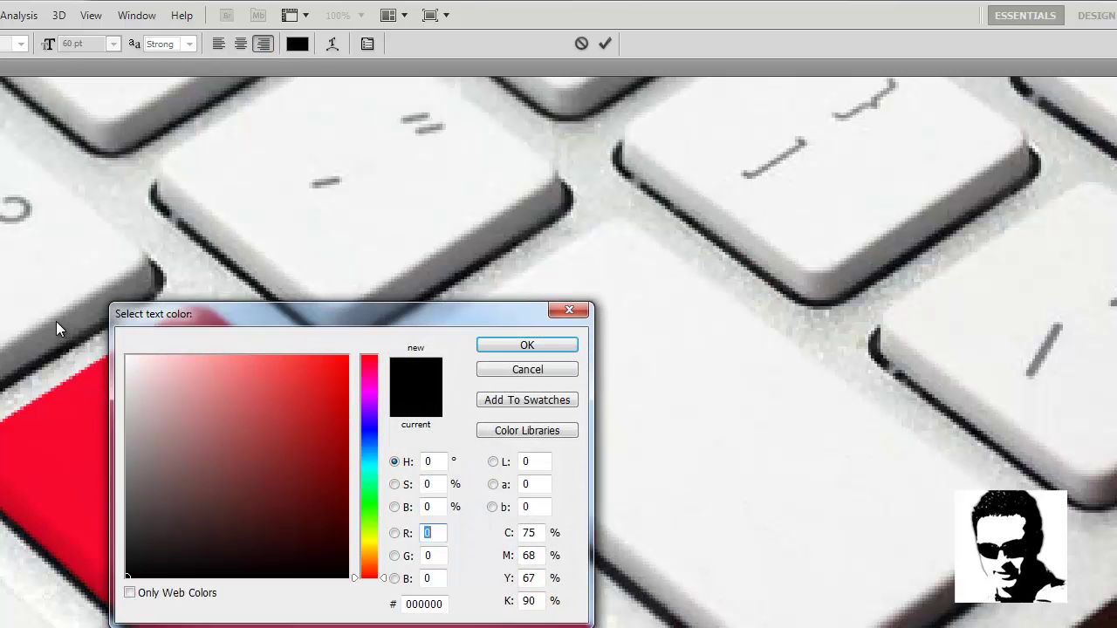
mouse_move(159, 374)
left_mouse_down()
mouse_move(140, 376)
mouse_move(128, 356)
left_mouse_up()
left_click(520, 345)
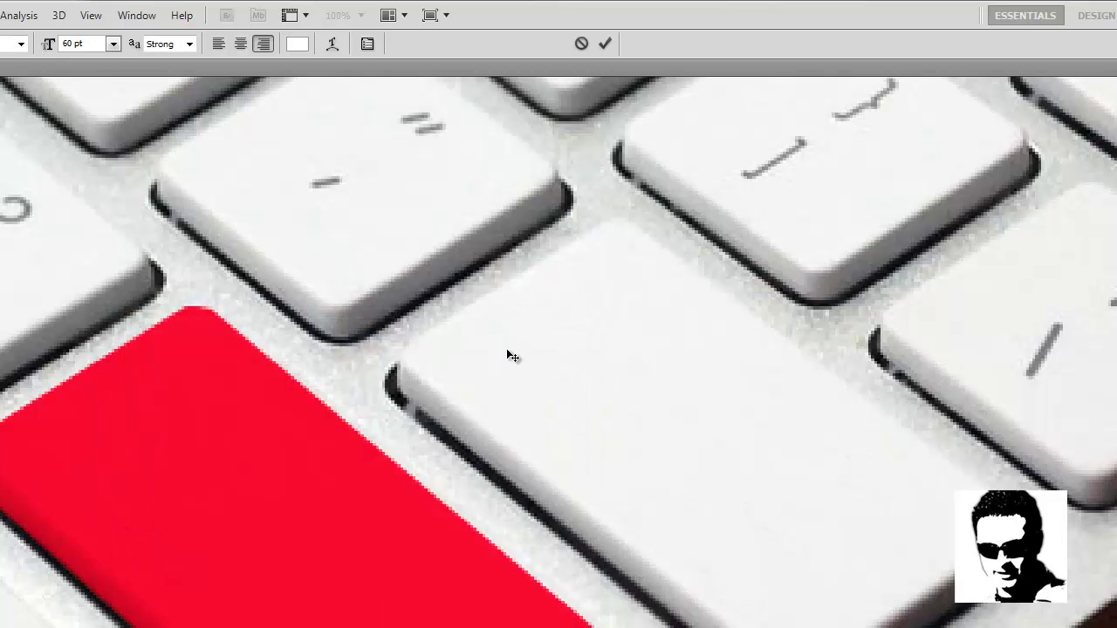
type("iKey")
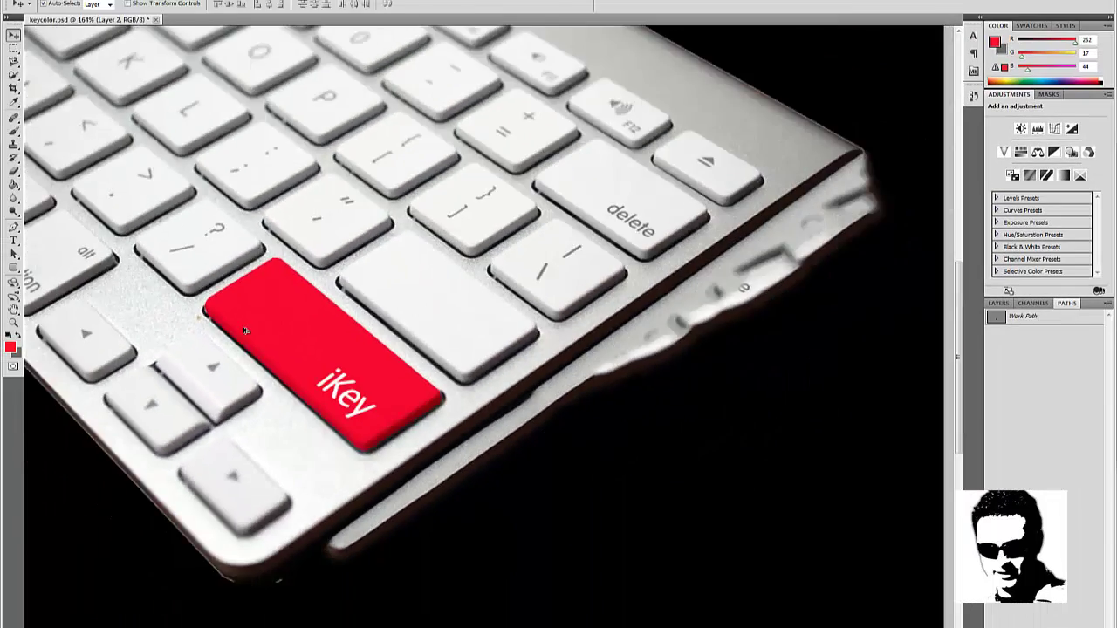
Zoom out to review the finished red 'iKey' key among the white keys
scroll(246, 331, "down", 3)
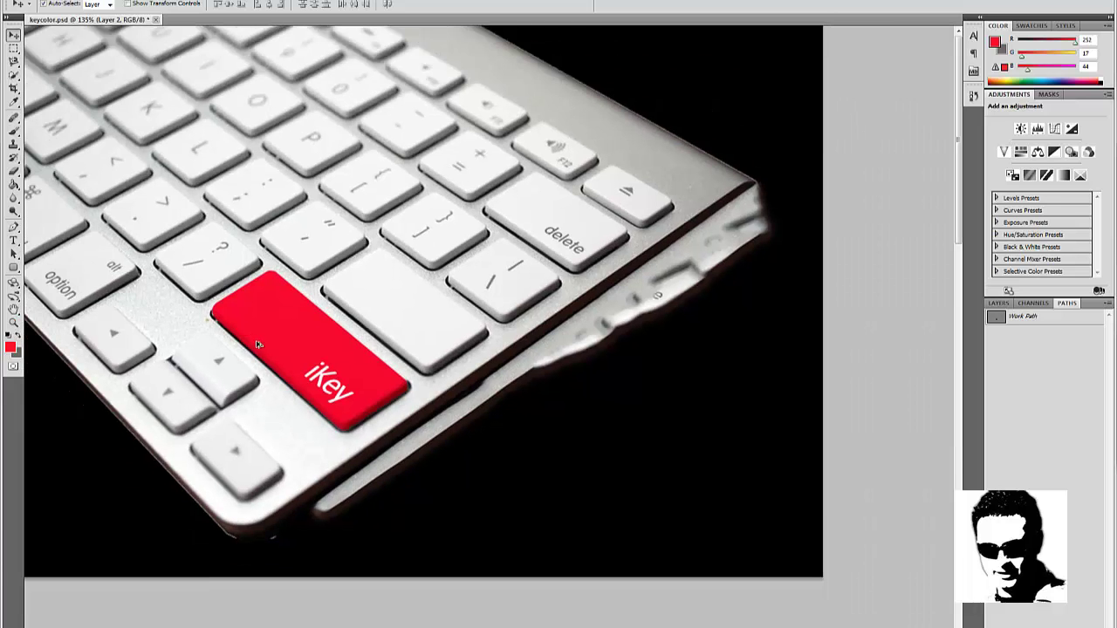